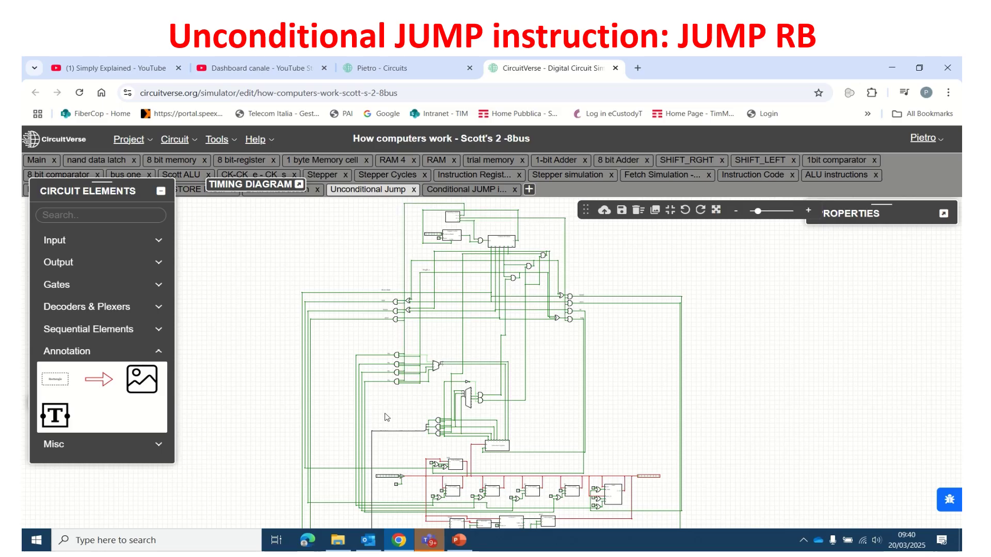
Step: Complete the text annotation above the bus input so that it reads 00110010 JMP R2
scroll(345, 447, "up", 6)
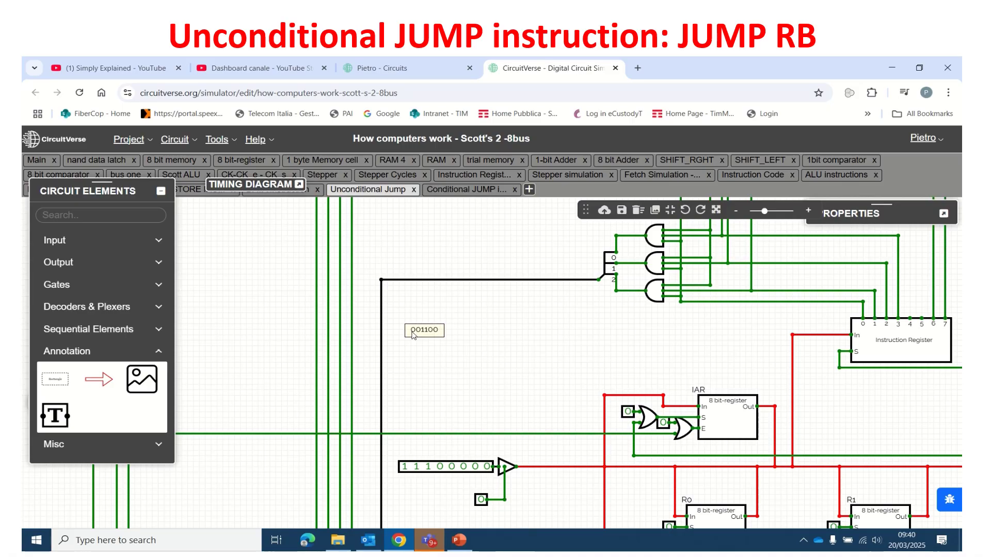
type("10 JMP R2")
left_click(489, 380)
left_click_drag(497, 385, 458, 314)
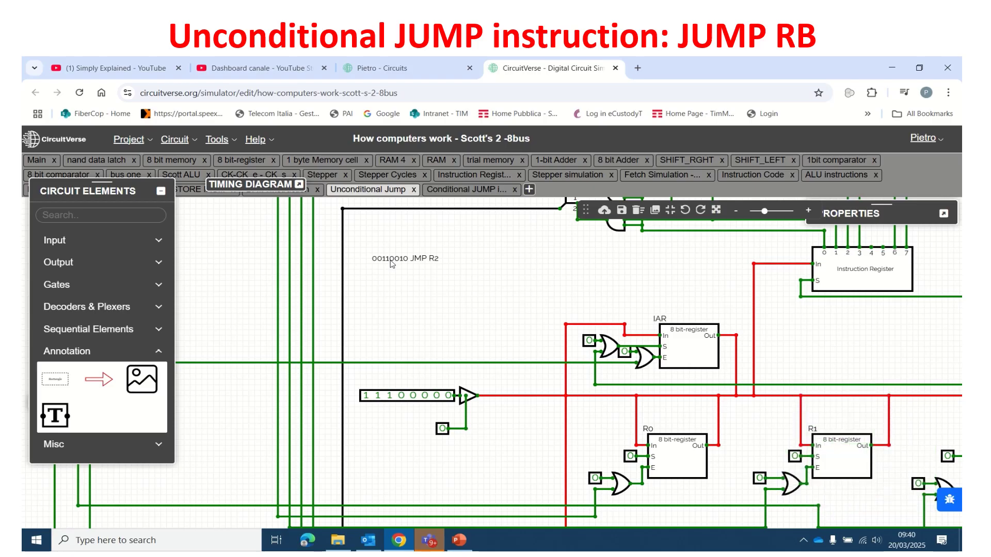
Step: Put 00000000 from the 8-bit input onto the bus and pulse the IAR's set input to store it
left_click(390, 396)
left_click(378, 396)
left_click(367, 397)
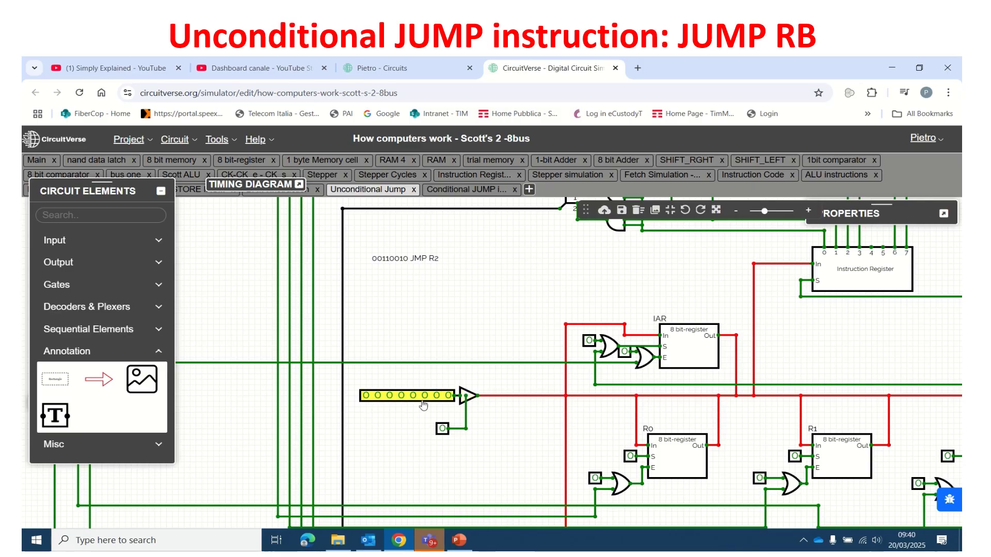
left_click(442, 429)
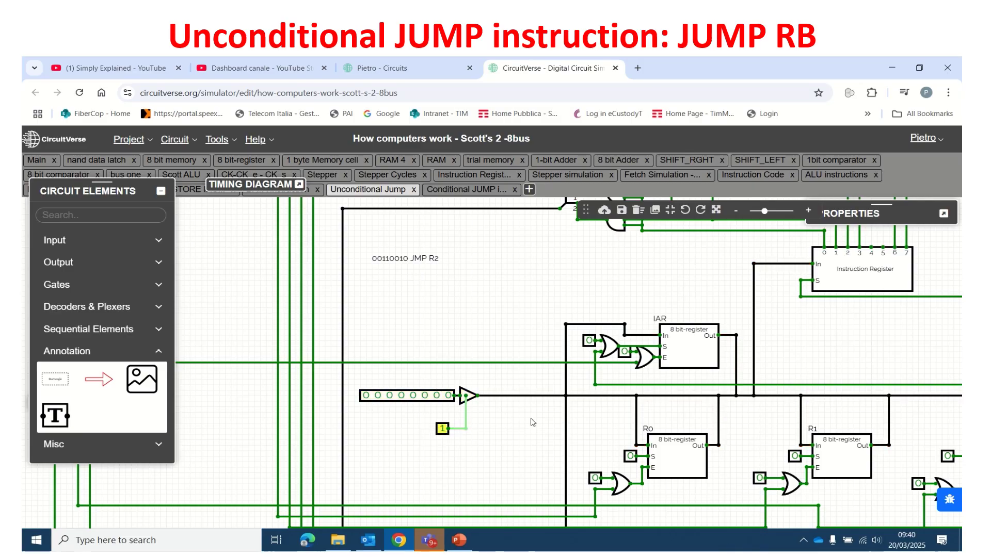
left_click(589, 341)
left_click(589, 341)
Step: Pulse the RAM's S_mar input to load the address 00000000 from the bus into the MAR
left_click_drag(858, 358, 541, 298)
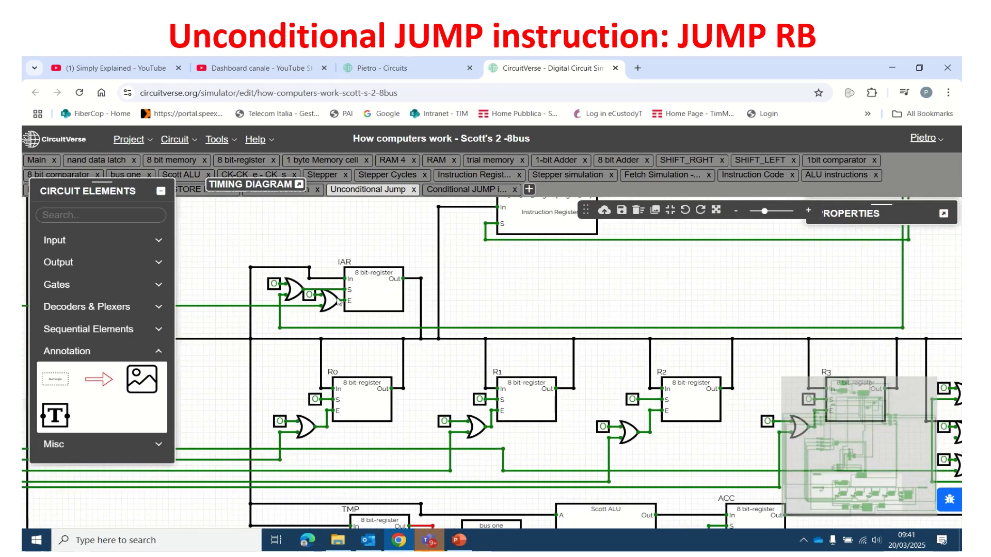
left_click_drag(855, 436, 585, 371)
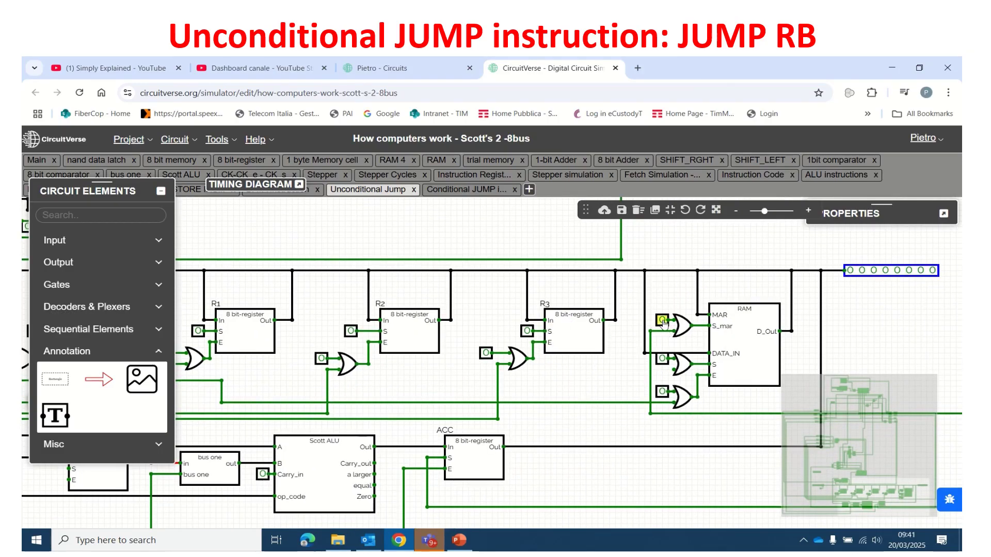
left_click(663, 321)
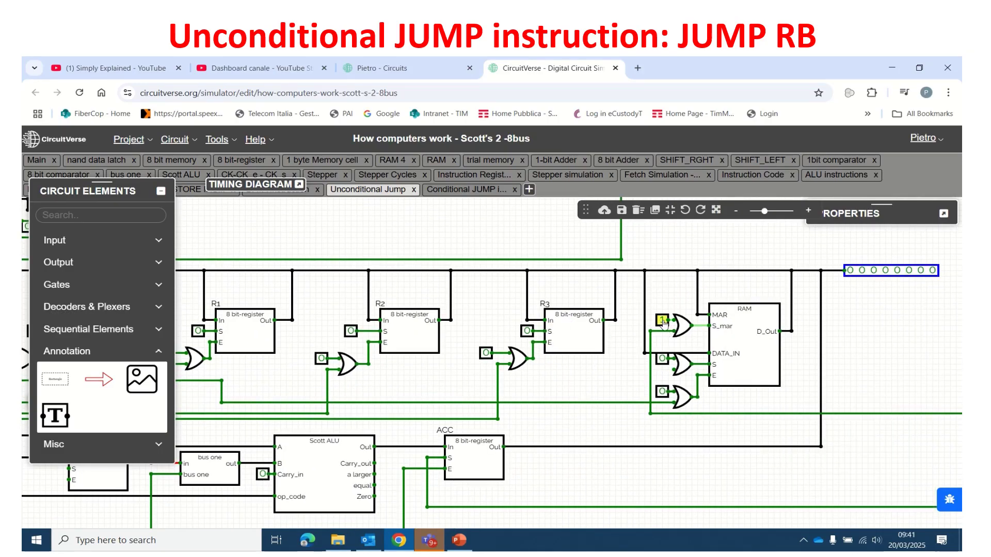
Step: Set the 8-bit bus input to the JMP R2 instruction code 00110010
left_click_drag(257, 377, 634, 352)
left_click_drag(221, 332, 355, 364)
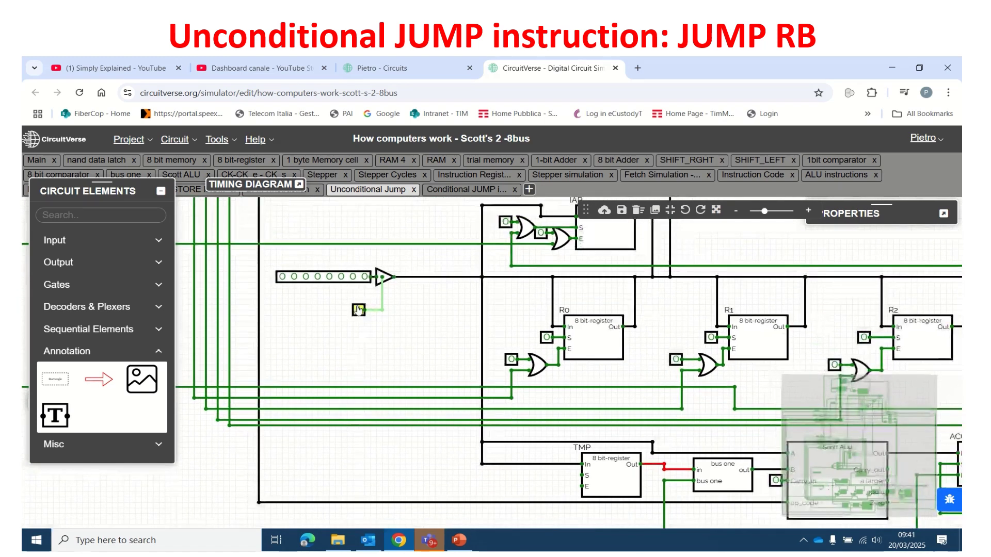
left_click_drag(285, 316, 318, 398)
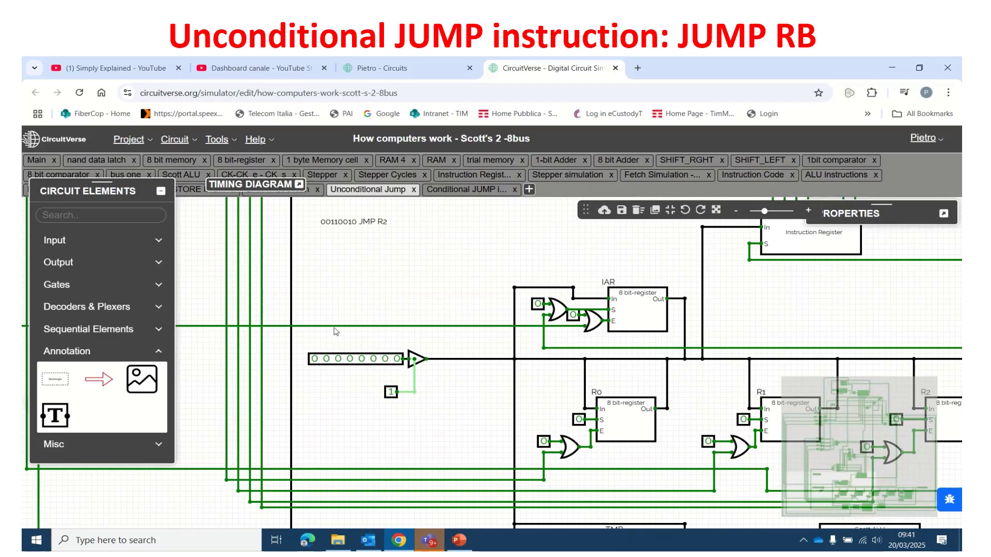
left_click(338, 362)
left_click(351, 363)
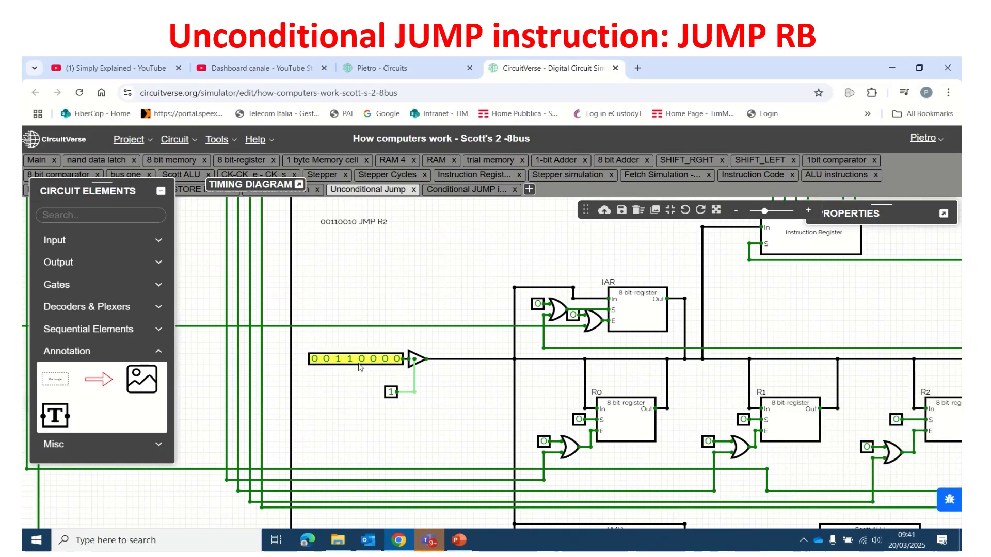
left_click(386, 361)
Step: Pulse the RAM's S input to store the instruction code from the bus at the selected address
left_click_drag(823, 472, 465, 435)
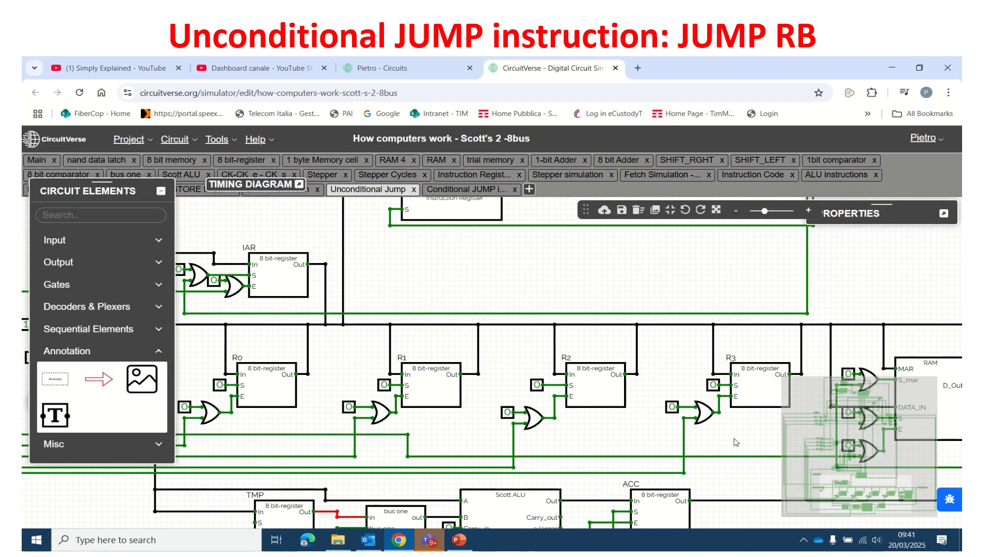
left_click_drag(733, 437, 504, 394)
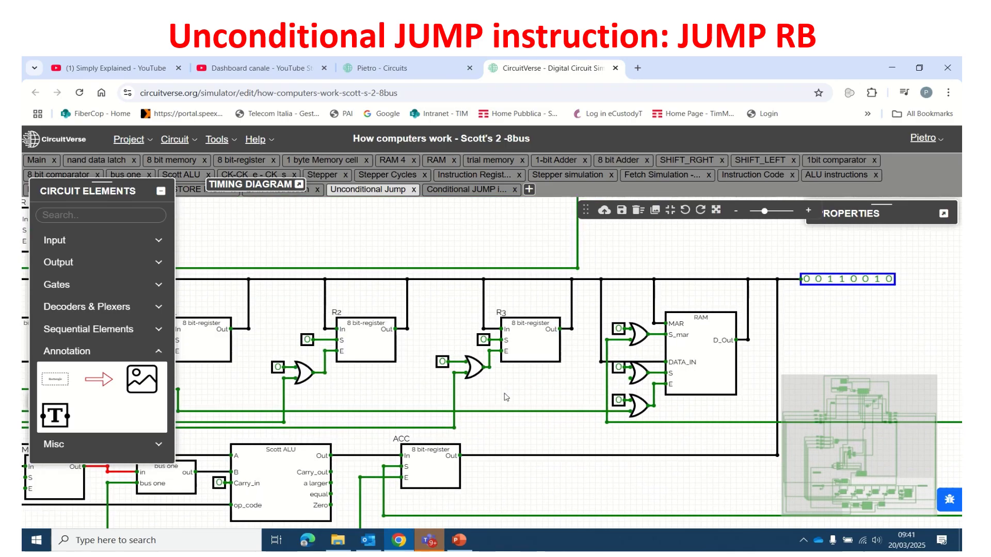
left_click(621, 371)
Step: Disconnect the 8-bit input from the bus and pulse the RAM's E input to check the stored byte
left_click_drag(403, 393, 700, 393)
left_click_drag(343, 383, 540, 405)
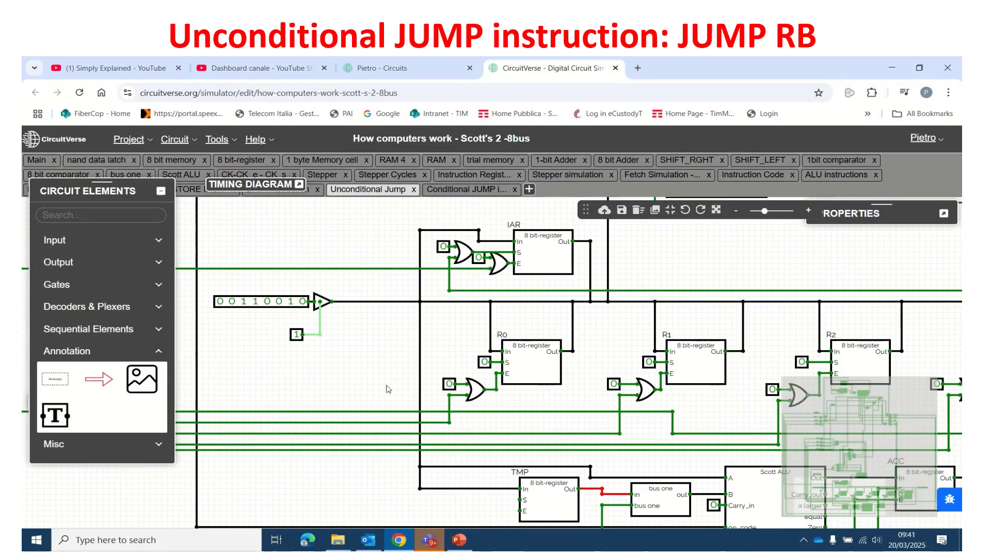
left_click(296, 335)
left_click_drag(860, 413, 533, 387)
left_click_drag(749, 439, 620, 414)
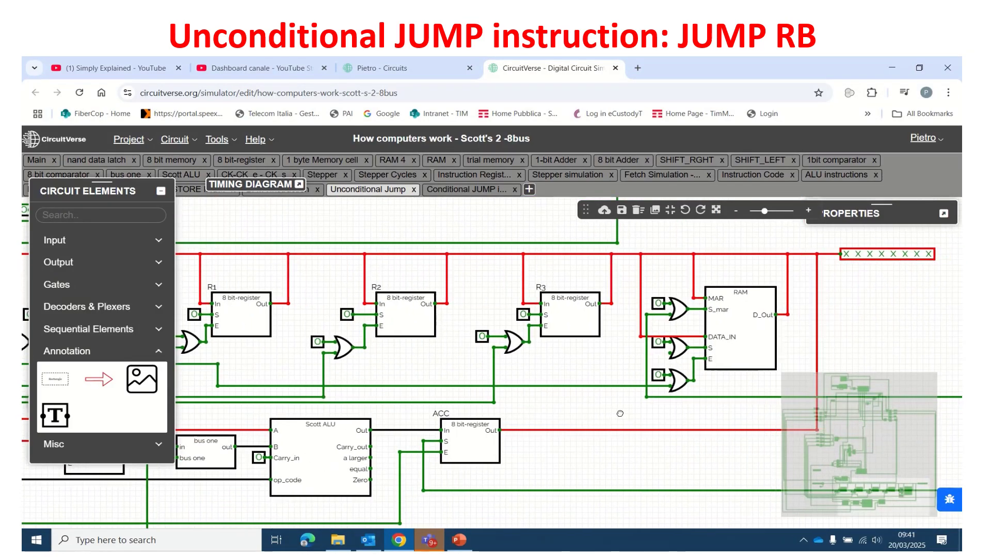
left_click(658, 376)
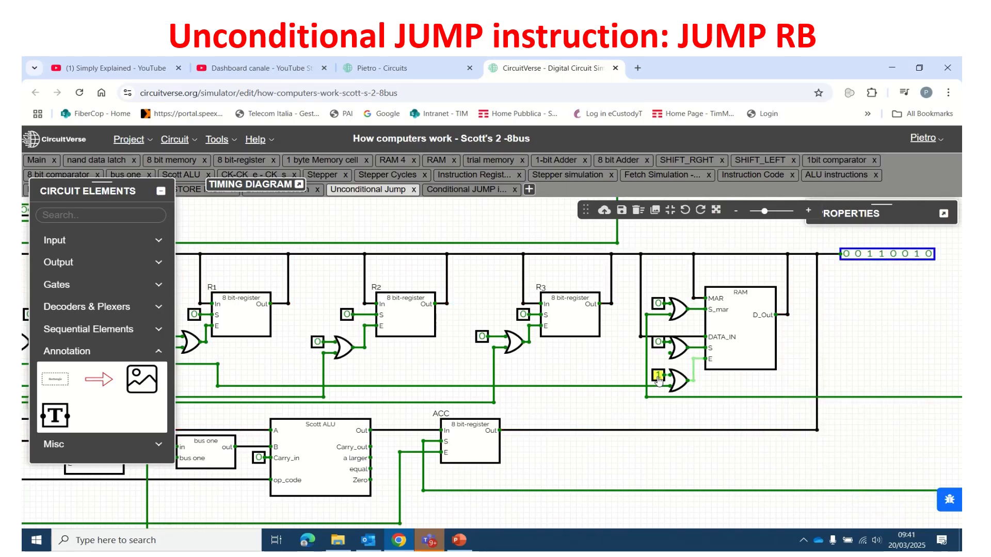
left_click(658, 377)
Step: Set the 8-bit input to the jump address 11100000 and enable it onto the bus
left_click_drag(425, 370, 661, 371)
left_click_drag(352, 355, 500, 395)
left_click_drag(276, 243, 347, 358)
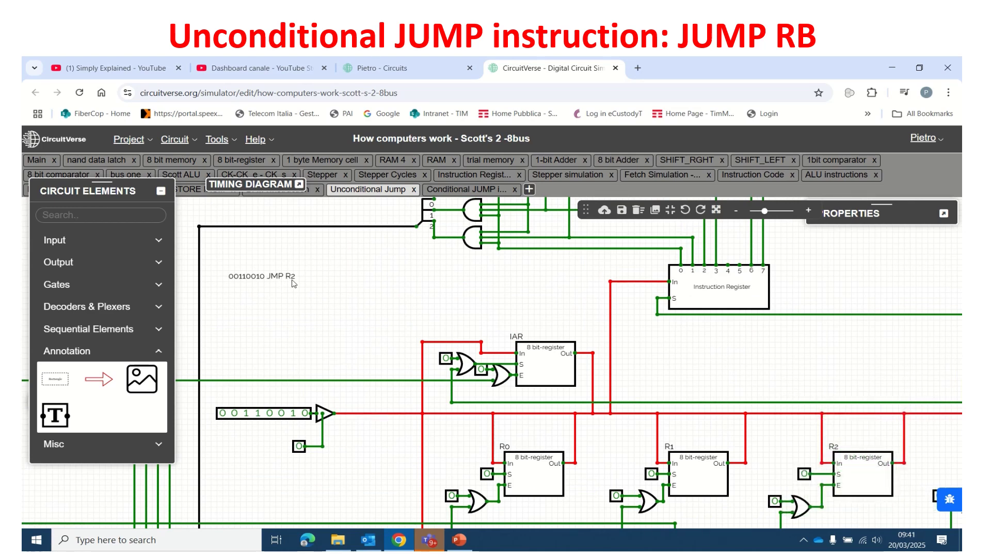
left_click_drag(722, 513, 711, 449)
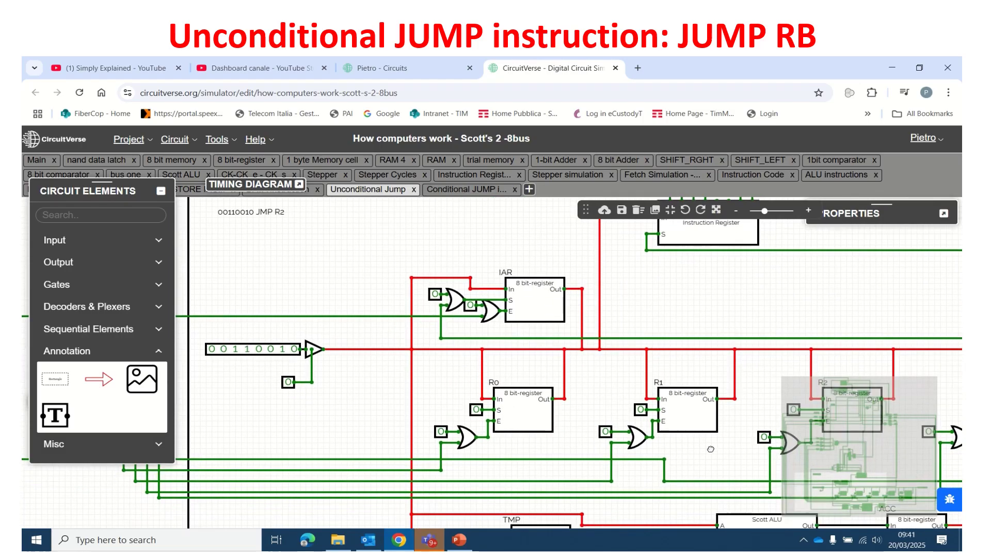
left_click(283, 350)
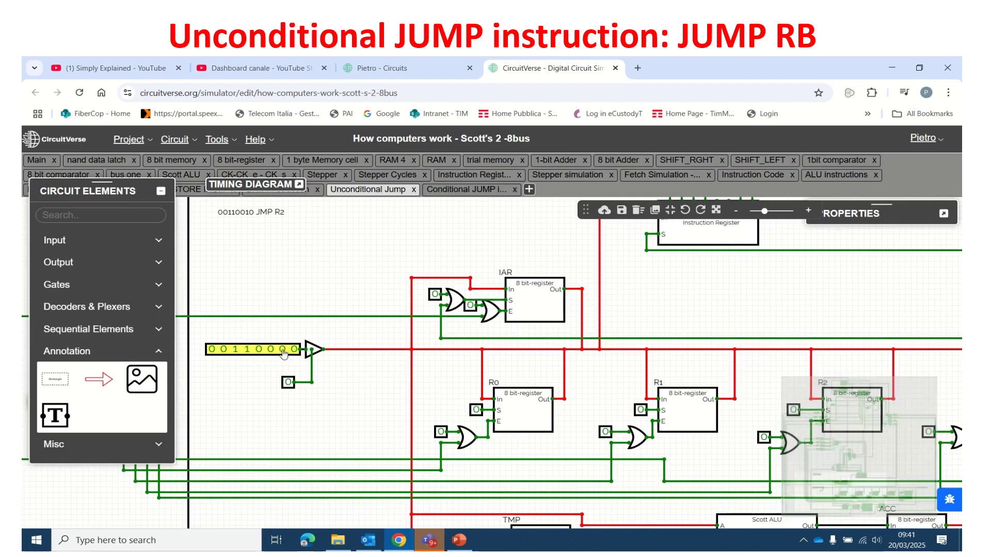
left_click(248, 351)
left_click(236, 351)
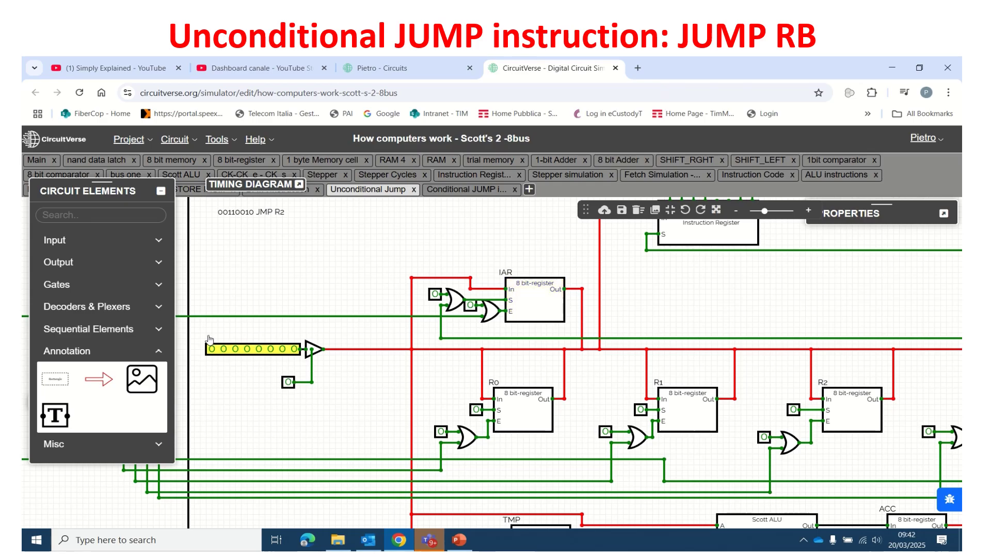
left_click(223, 351)
left_click(235, 350)
left_click(288, 383)
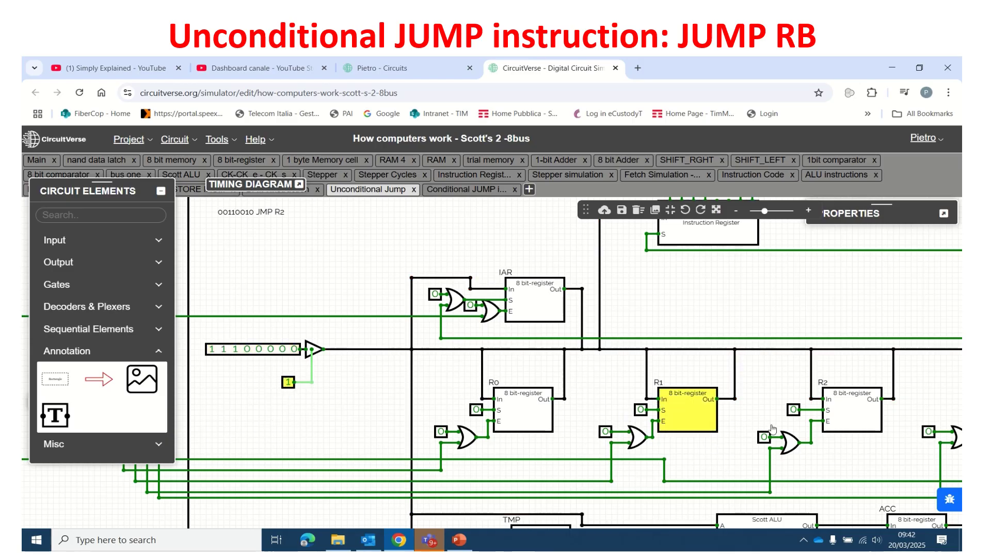
Step: Pulse R2's set input to store the jump address, and disconnect the 8-bit input from the bus
left_click_drag(849, 467, 686, 439)
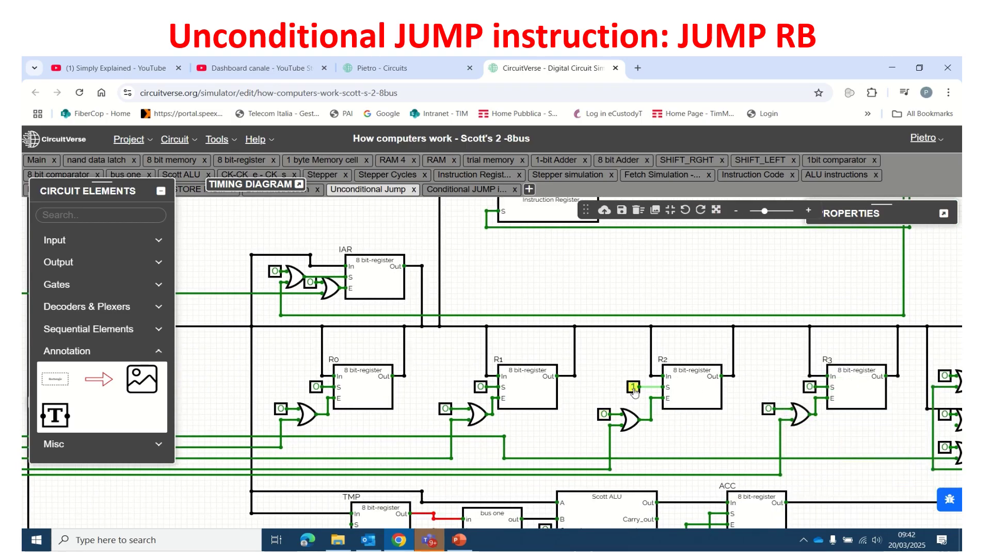
left_click_drag(247, 388, 380, 375)
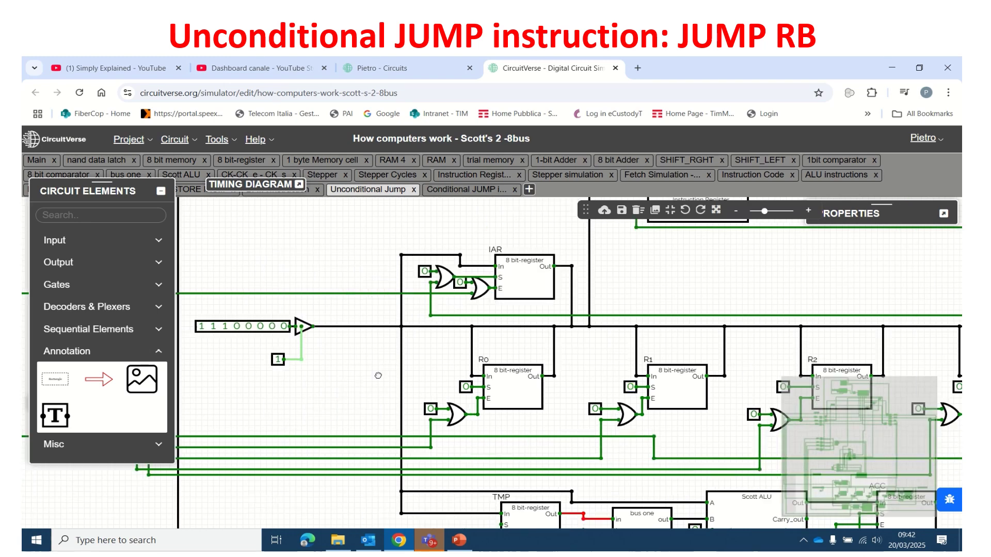
left_click(278, 359)
Step: Check the stored contents on the bus output by pulsing the enable inputs of R2, the IAR and the RAM in turn
scroll(702, 434, "down", 3)
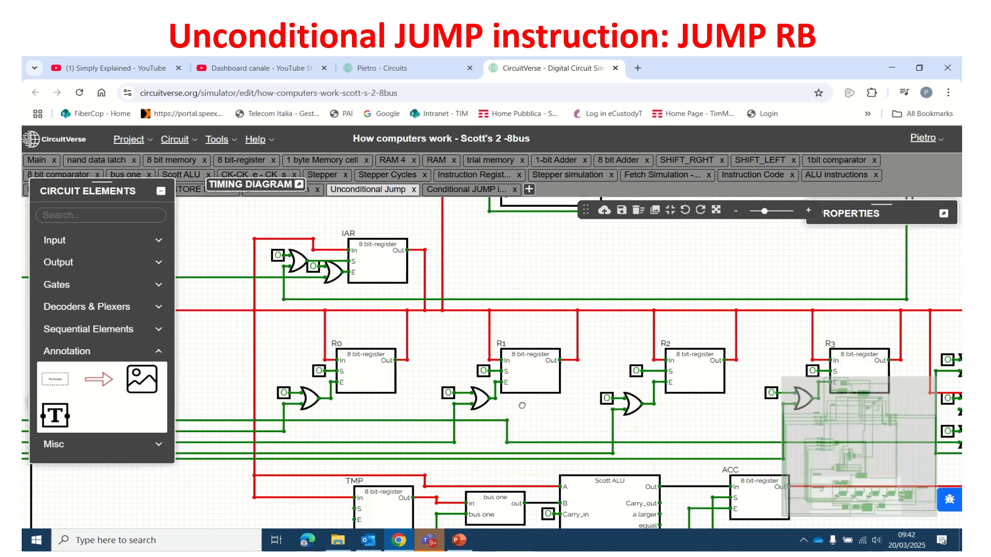
left_click_drag(688, 409, 641, 398)
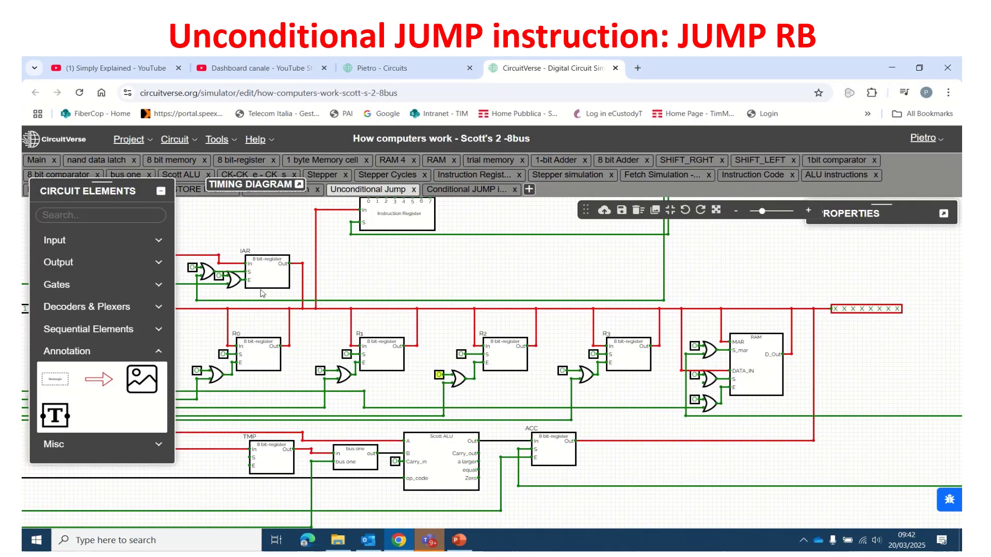
left_click(218, 278)
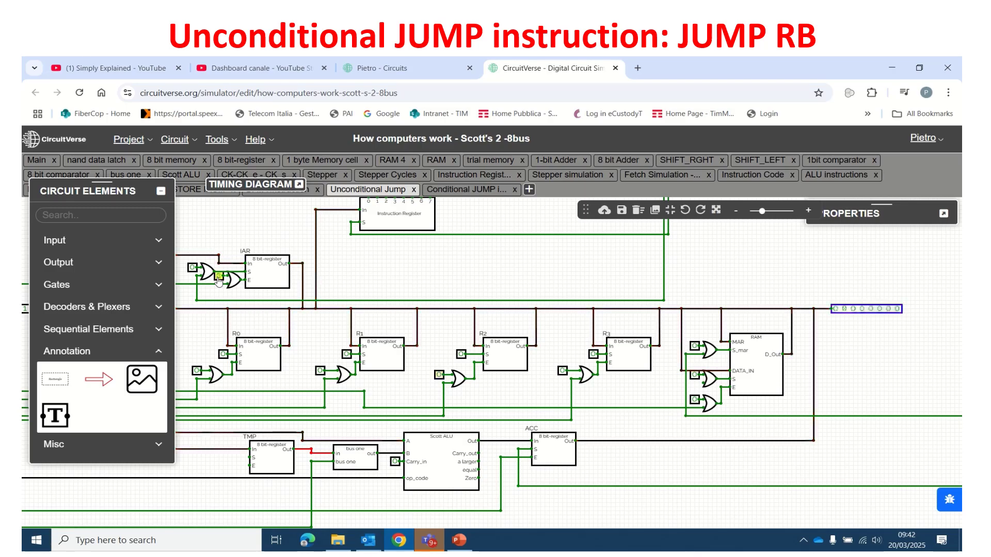
left_click(219, 277)
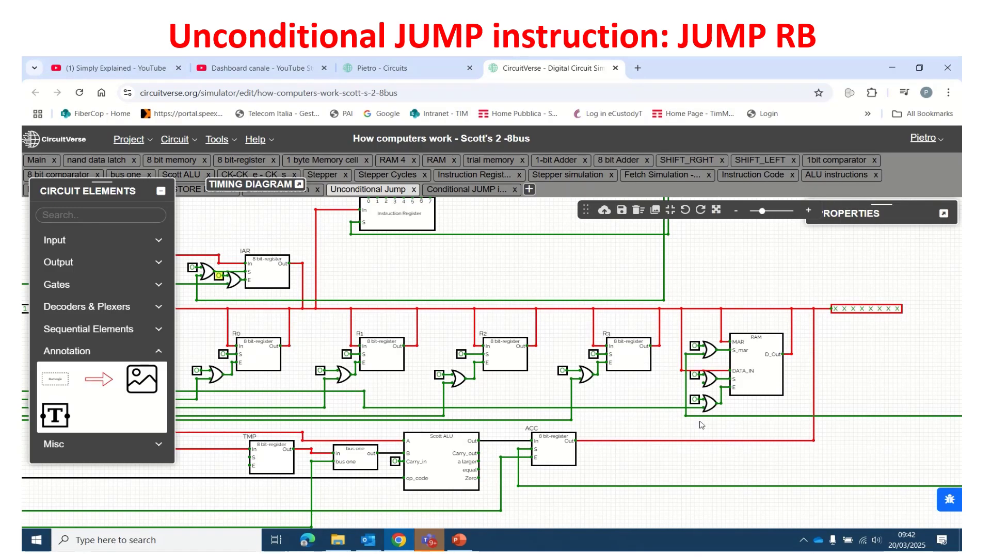
left_click(695, 401)
left_click(694, 401)
Step: Run the stepper simulation for the JMP R2 instruction using the Stepper Cycles reset input
scroll(424, 264, "up", 5)
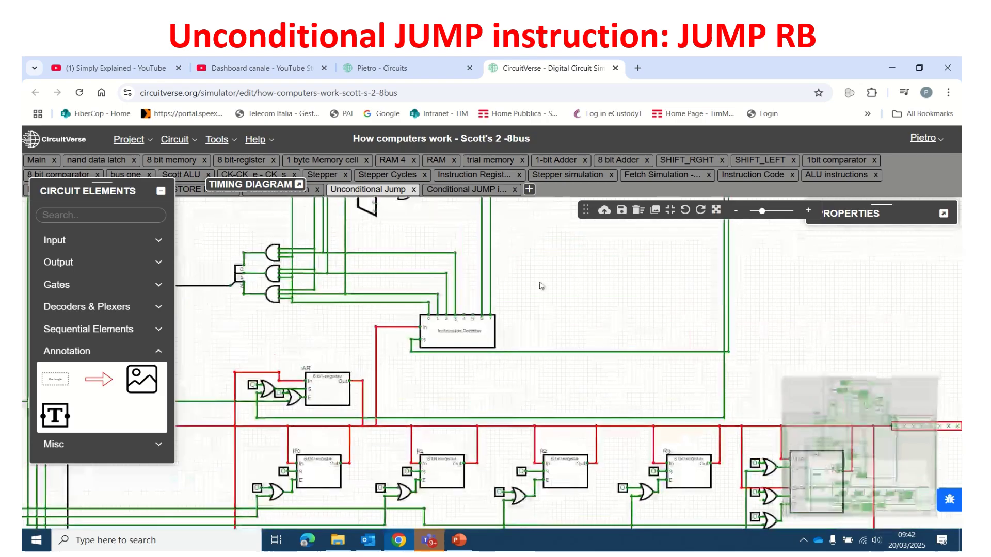
scroll(527, 267, "up", 5)
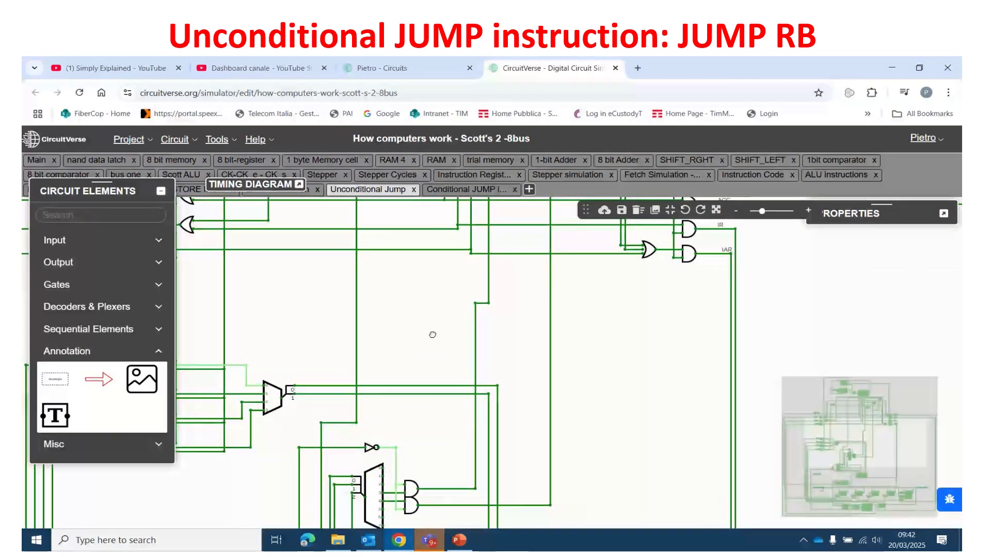
scroll(449, 326, "up", 3)
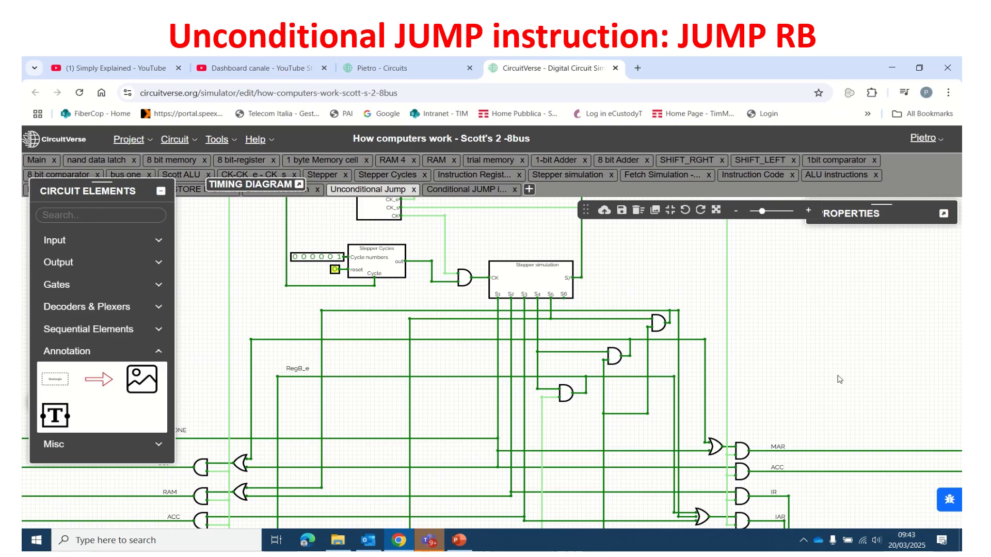
Step: Enable the IAR's output onto the bus to check the address it holds after the jump
scroll(785, 388, "down", 1)
left_click_drag(701, 409, 712, 296)
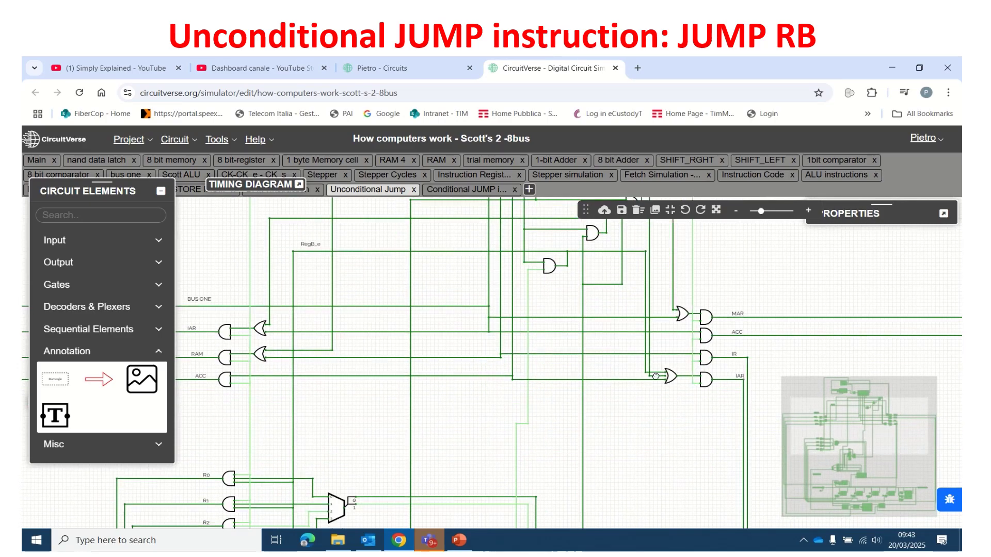
left_click_drag(655, 377, 620, 187)
left_click_drag(601, 442, 627, 314)
left_click_drag(573, 372, 639, 316)
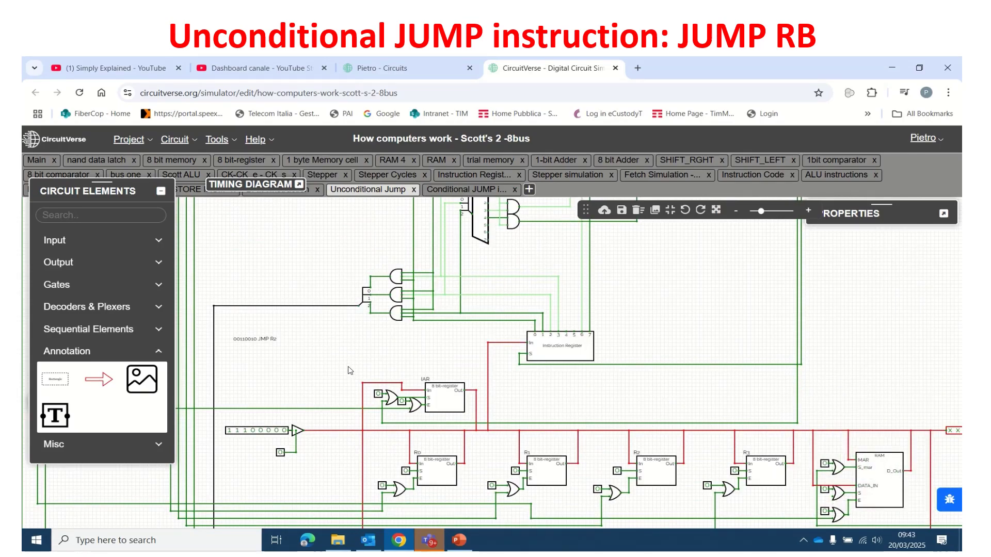
left_click_drag(341, 385, 291, 268)
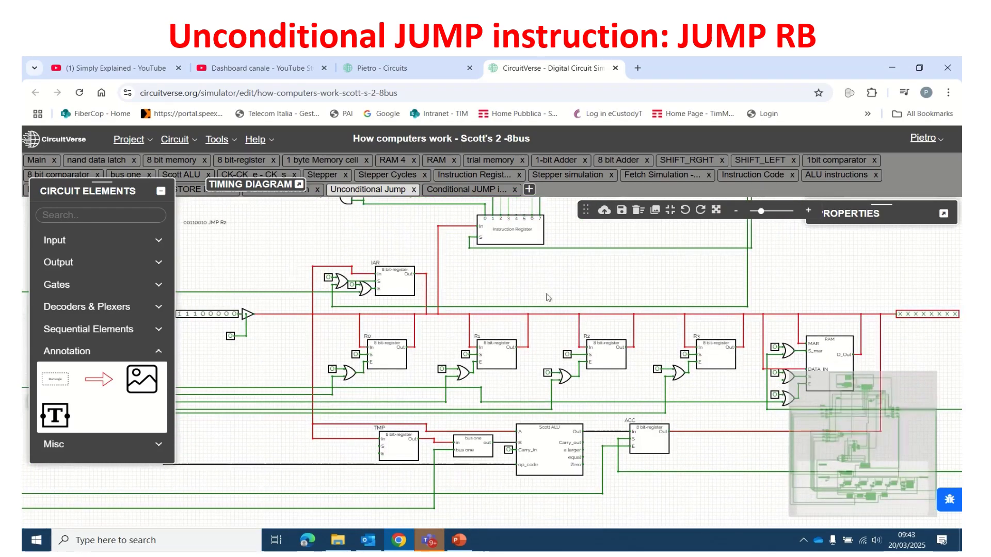
left_click_drag(570, 279, 497, 277)
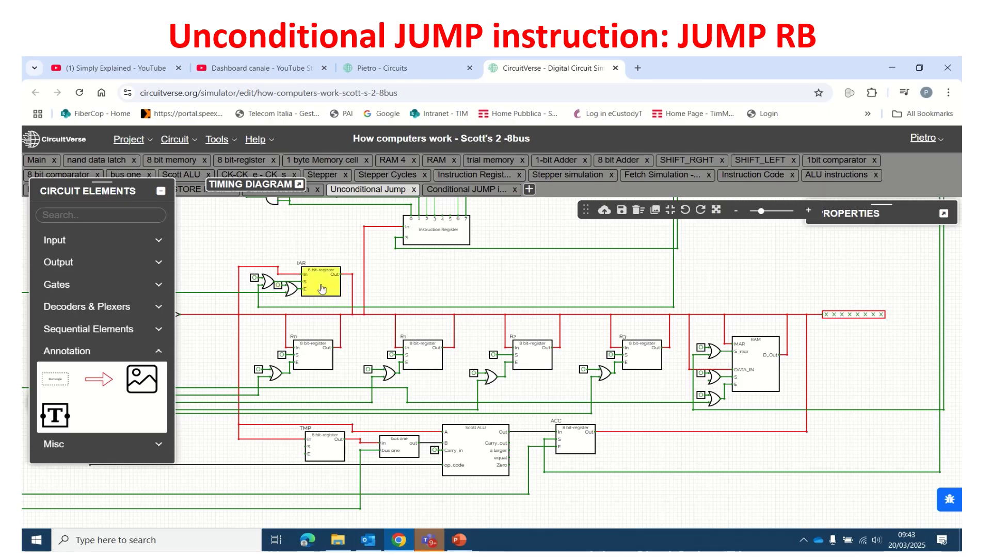
left_click(279, 287)
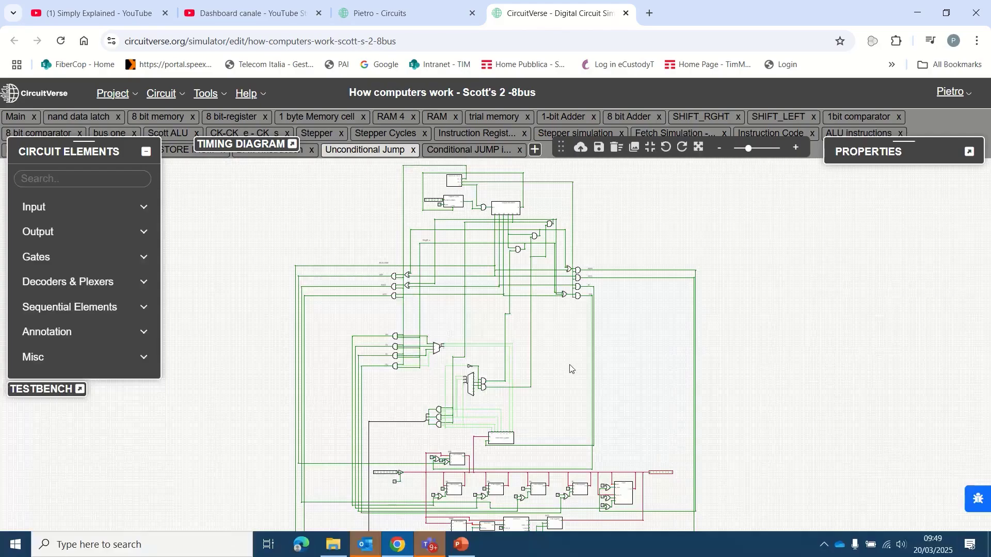
Step: Add a text annotation beside the instruction decoding gates reading "01000000 JMP Addr" with "01100000 Addr" on its second line
scroll(570, 405, "up", 3)
left_click_drag(501, 436, 633, 276)
left_click_drag(241, 348, 334, 332)
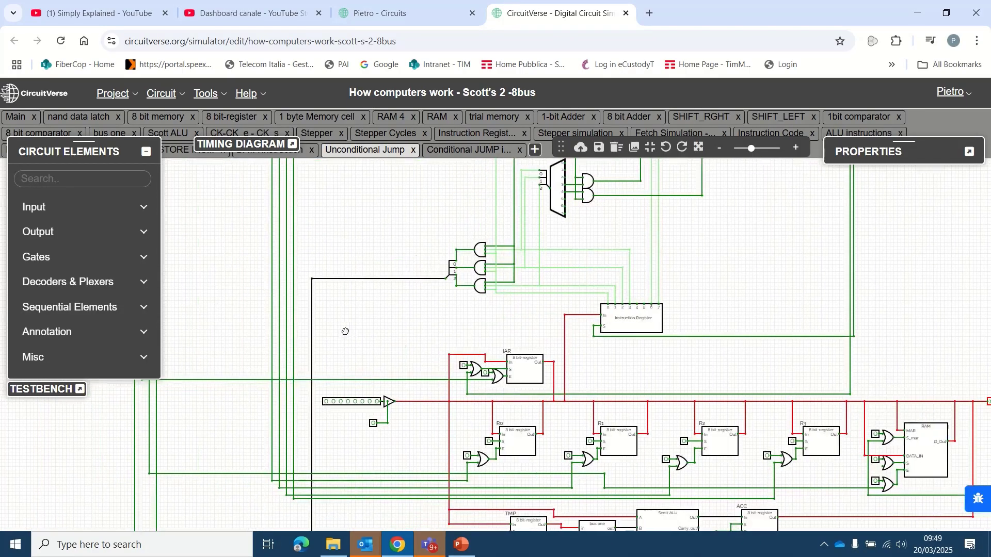
left_click(64, 335)
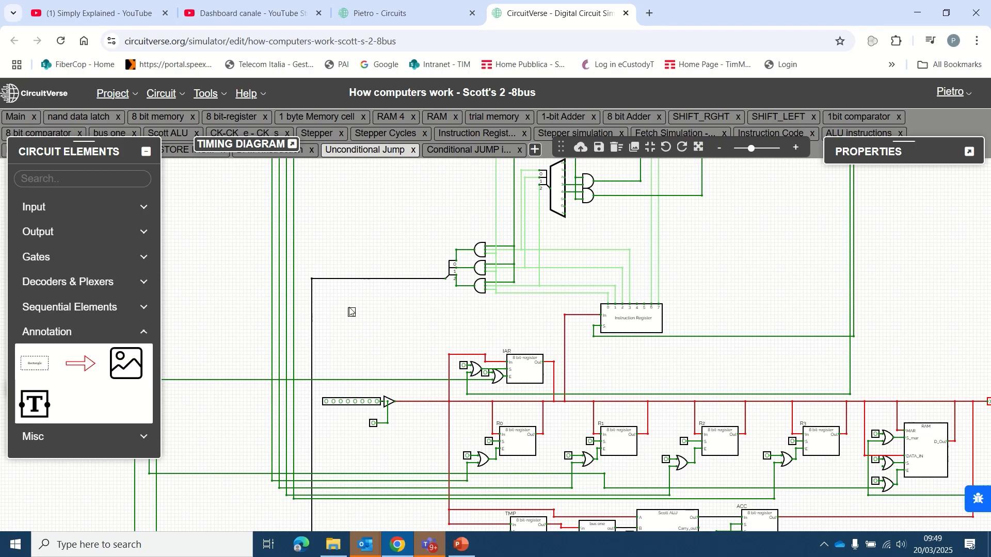
scroll(351, 318, "up", 5)
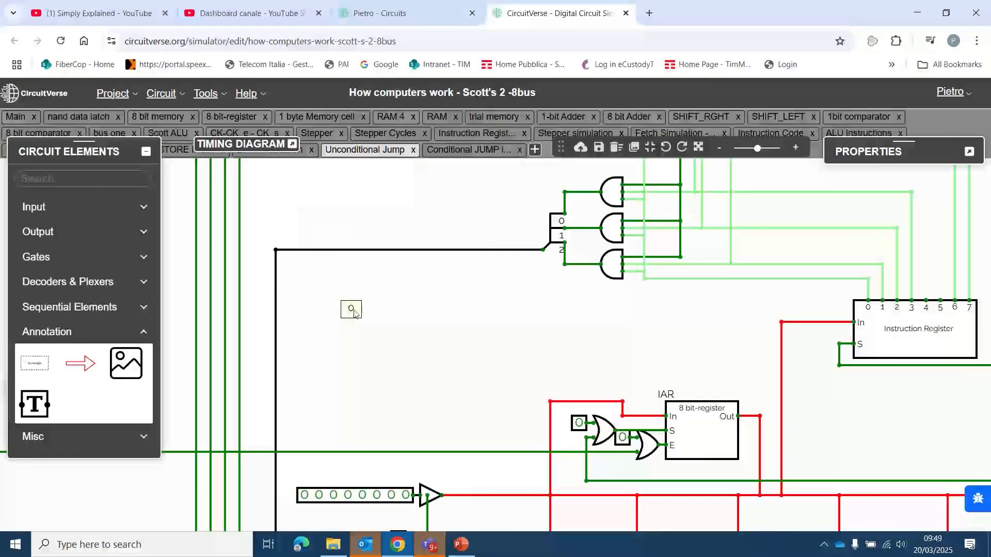
type("100")
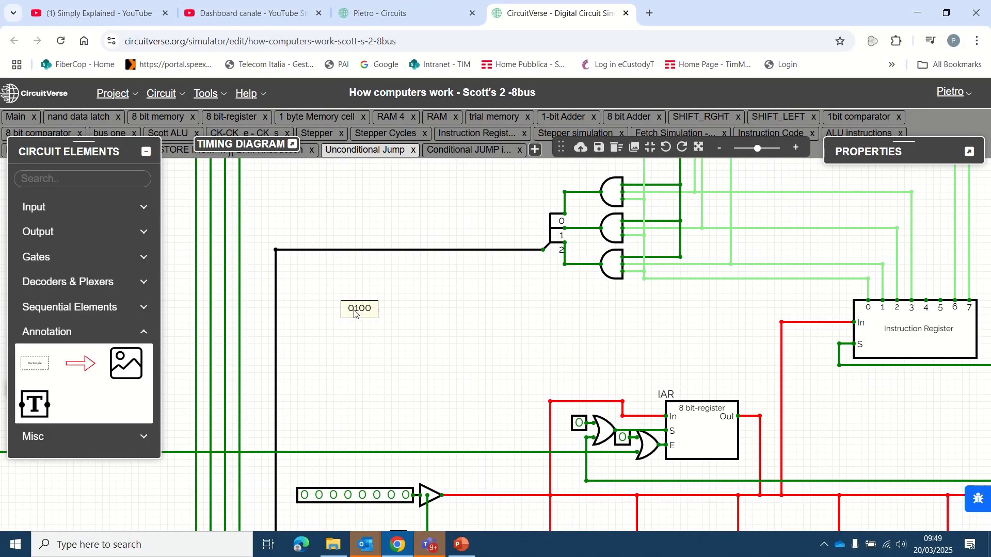
type("0000 JMP Add")
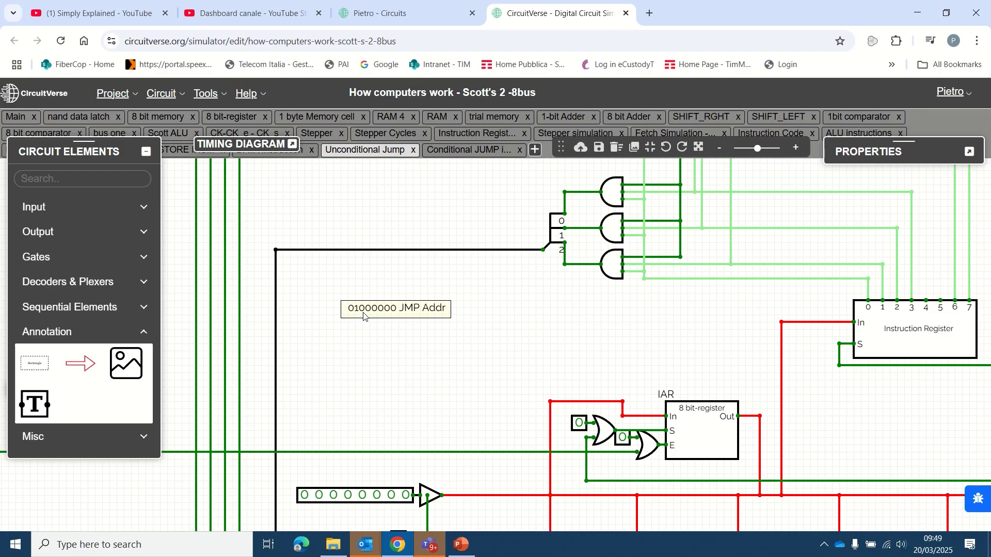
type("r")
key("Return")
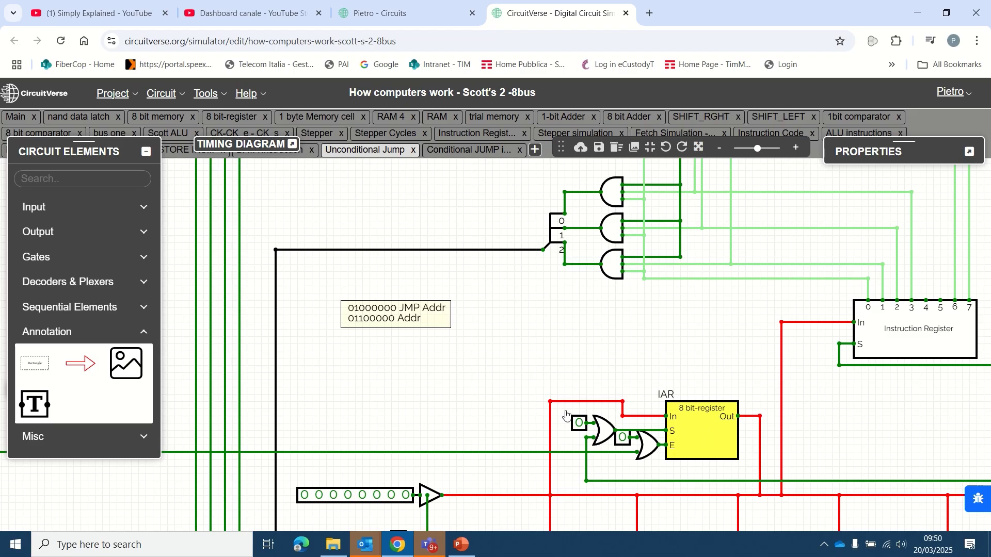
Step: Connect the 8-bit input, set to 00000000, to the bus and pulse the IAR's set input to store it
left_click_drag(413, 381, 377, 285)
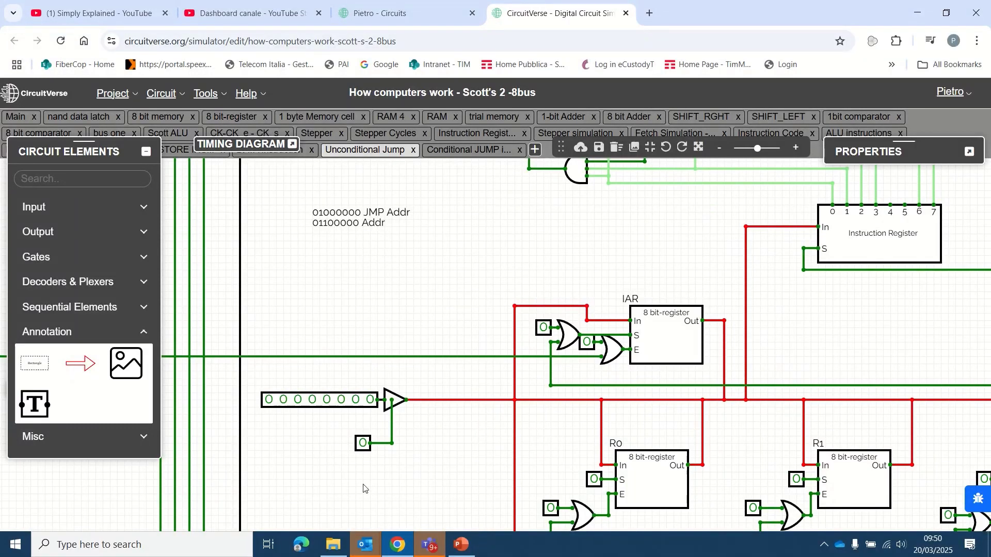
left_click(336, 404)
left_click(363, 443)
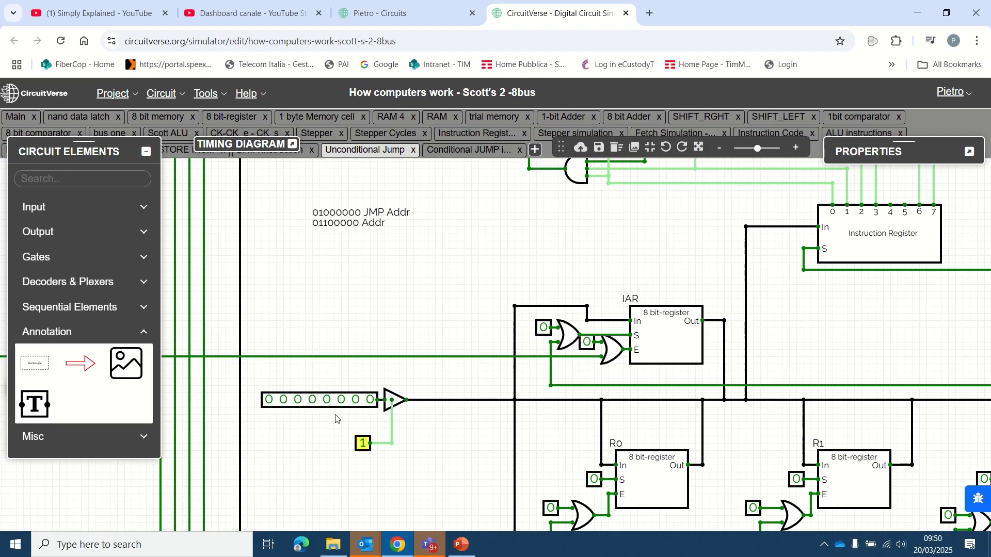
left_click(540, 333)
left_click(541, 334)
Step: Pulse the RAM's S_mar input to select memory address 00000000
scroll(826, 320, "right", 8)
scroll(825, 320, "down", 3)
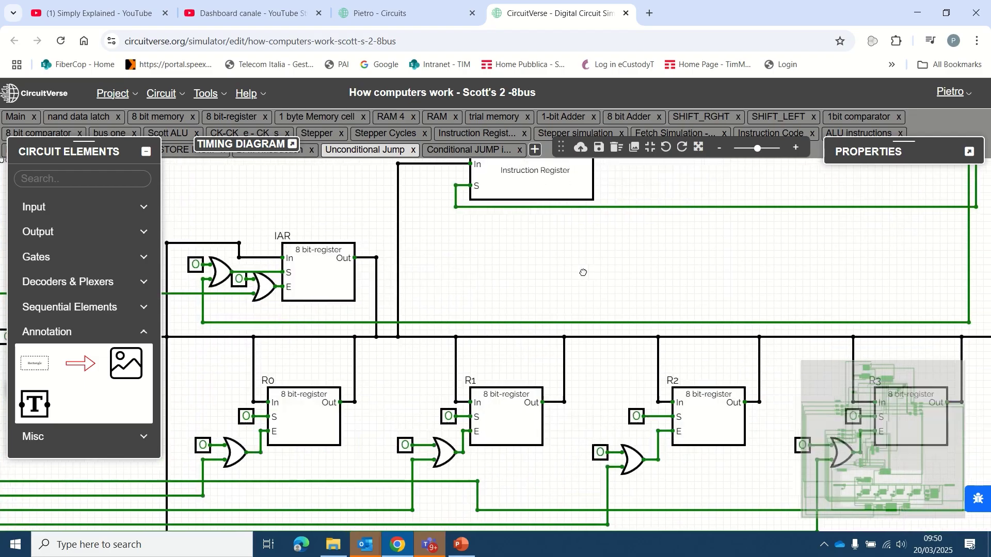
scroll(750, 217, "down", 3)
scroll(723, 258, "right", 5)
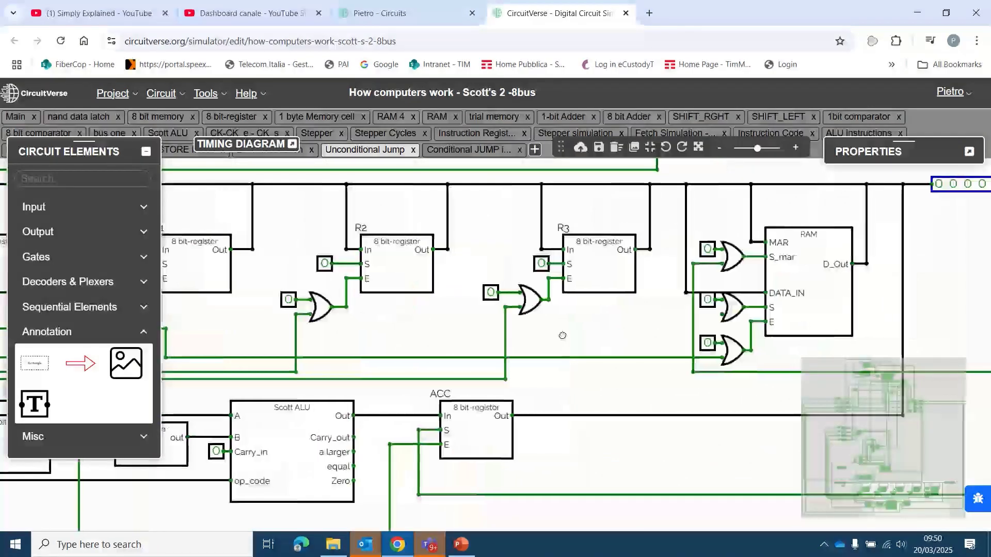
left_click(707, 252)
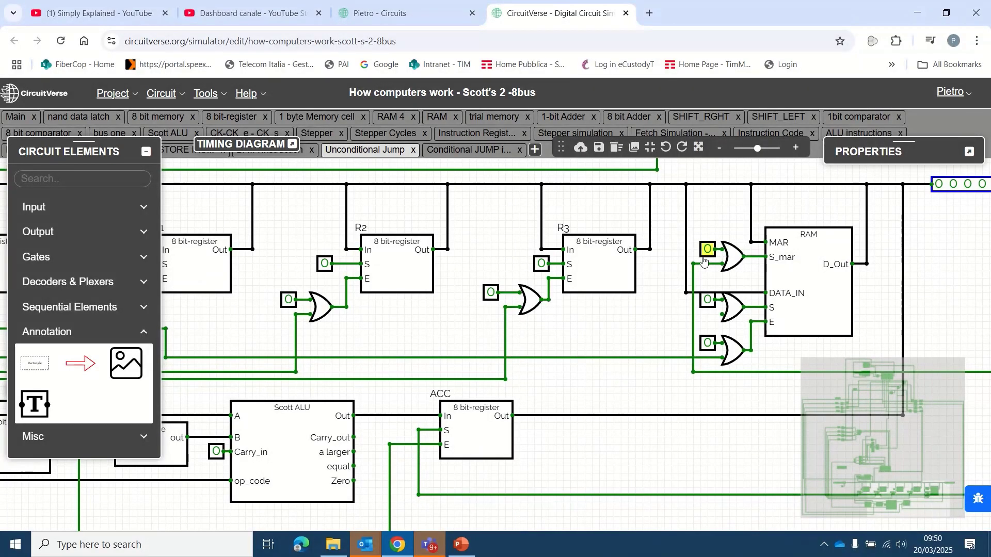
left_click(708, 255)
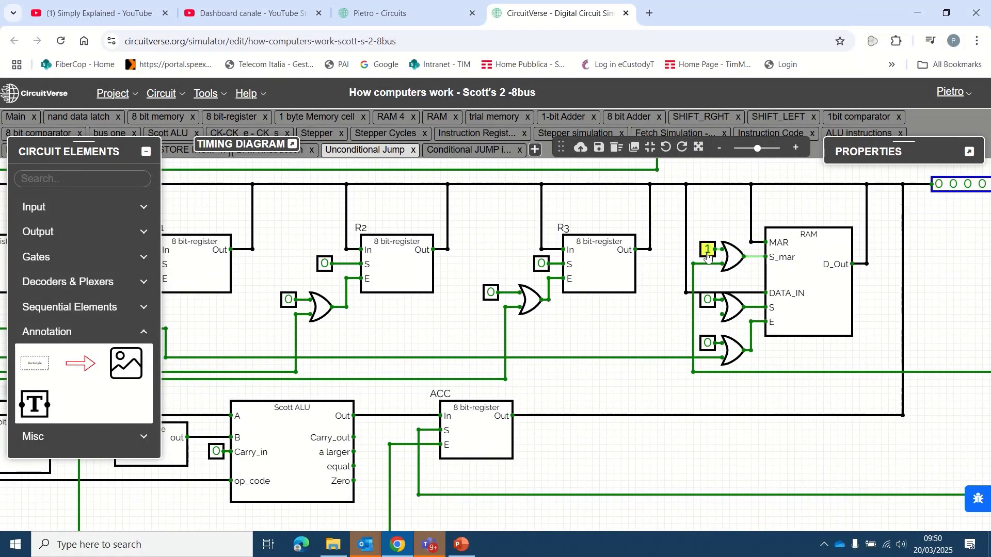
Step: Set the 8-bit bus input to the JMP Addr instruction code 01000000
scroll(293, 341, "left", 6)
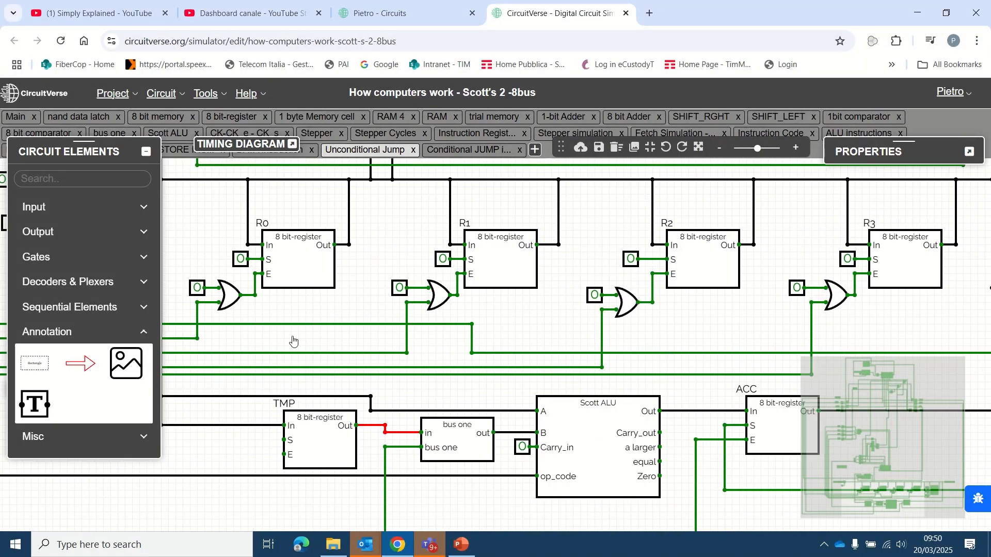
scroll(293, 340, "left", 7)
scroll(293, 341, "up", 2)
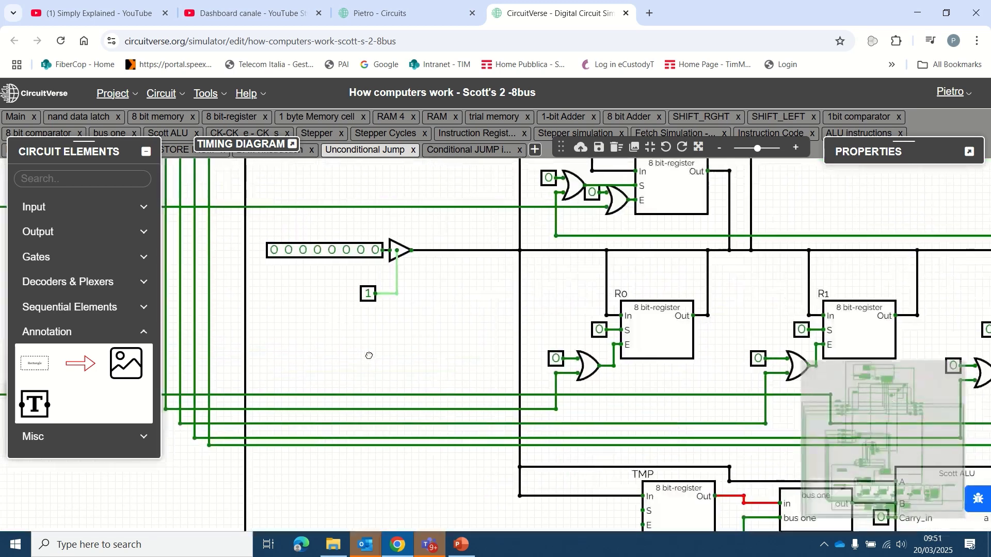
scroll(345, 400, "up", 3)
scroll(346, 401, "left", 1)
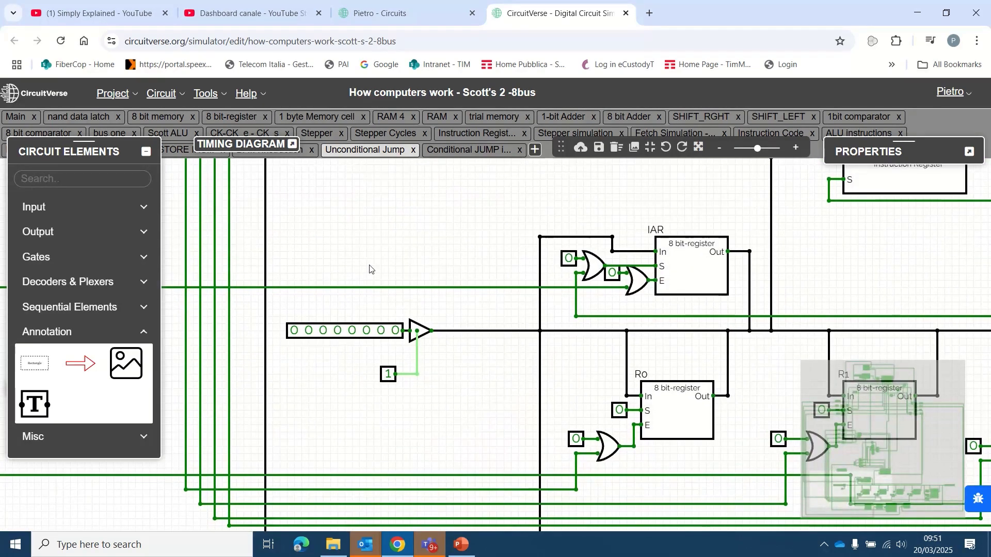
scroll(376, 248, "up", 2)
scroll(378, 247, "up", 1)
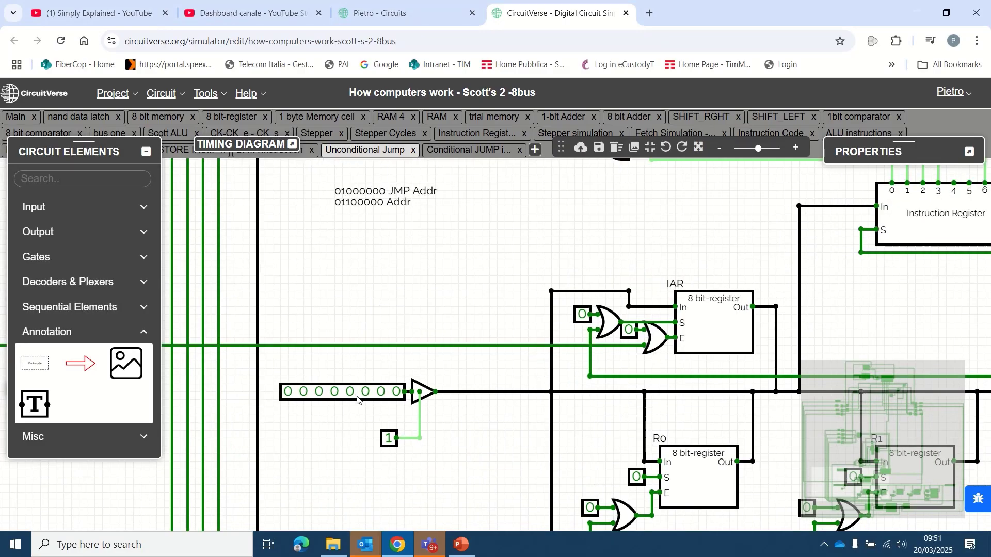
left_click(285, 398)
left_click(304, 392)
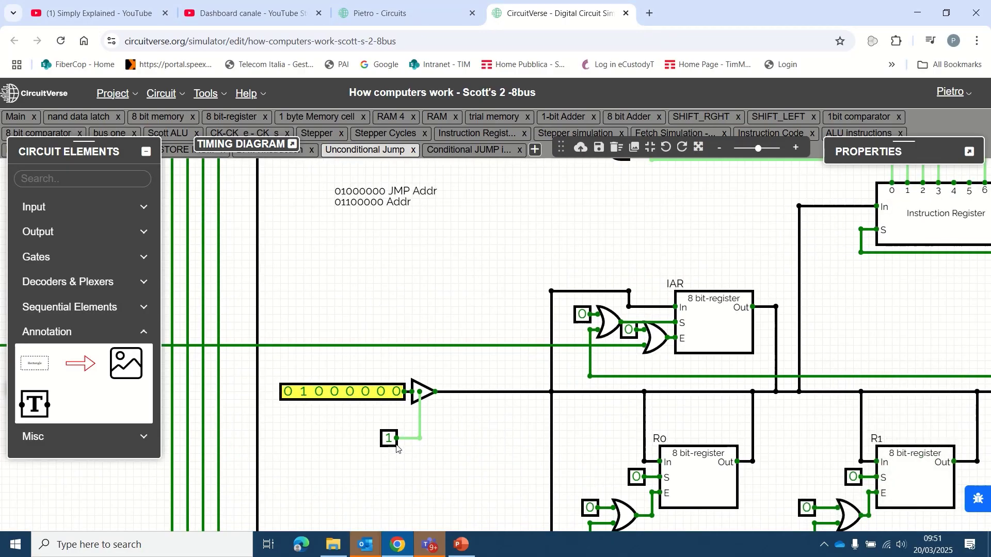
Step: Pulse the RAM's set input to store the instruction code at the selected address
left_click_drag(831, 453, 449, 347)
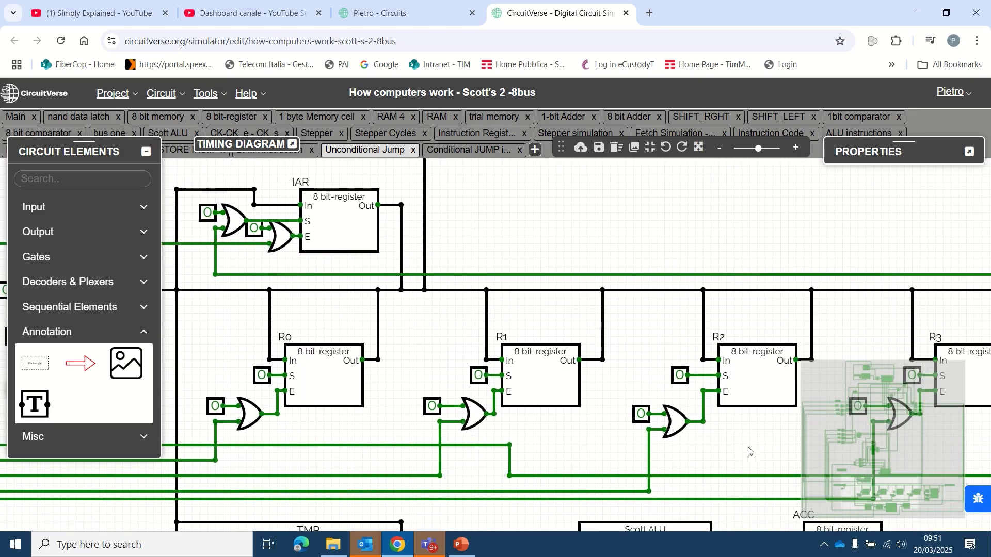
left_click_drag(750, 452, 412, 296)
left_click_drag(756, 262, 653, 291)
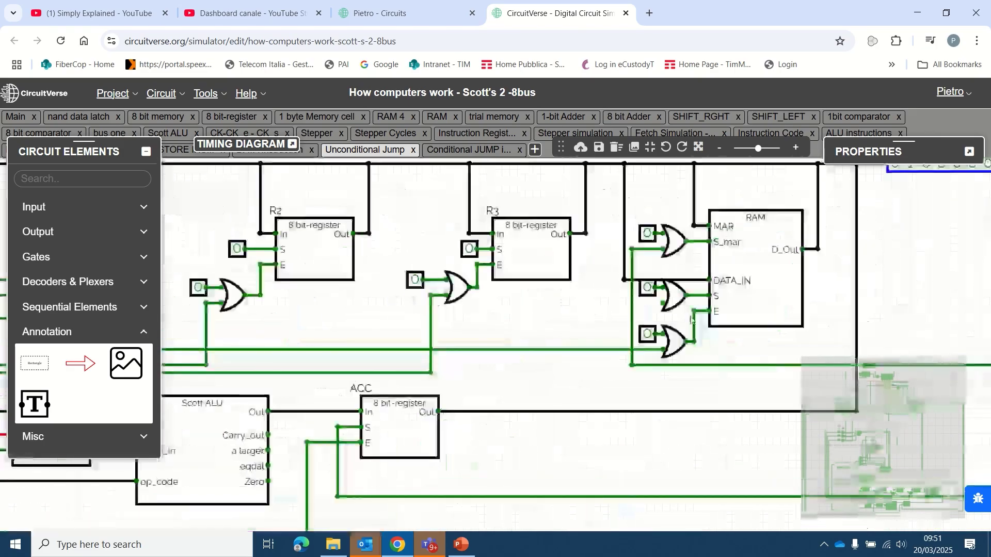
left_click(649, 290)
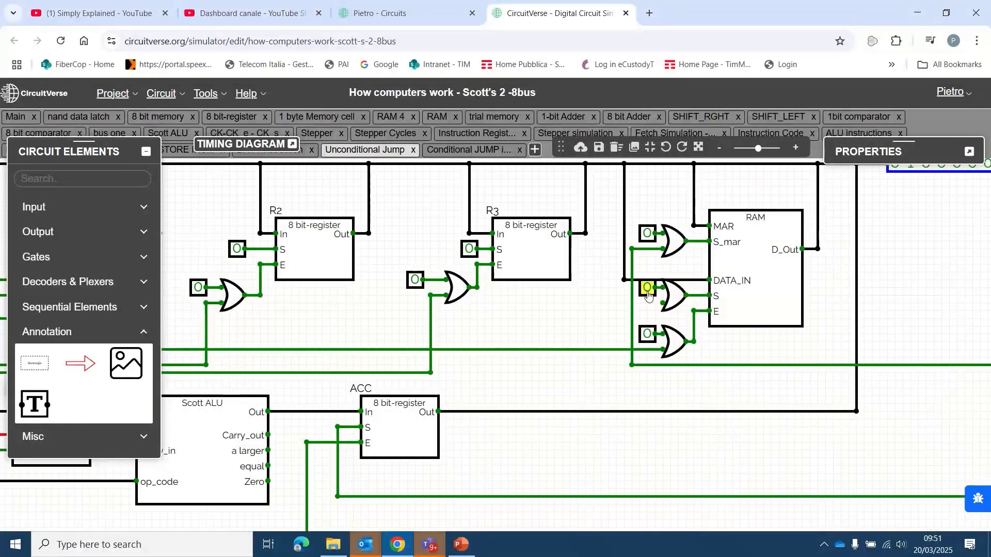
Step: Change the 8-bit bus input to 00000001 as the next memory address
left_click_drag(349, 336, 839, 361)
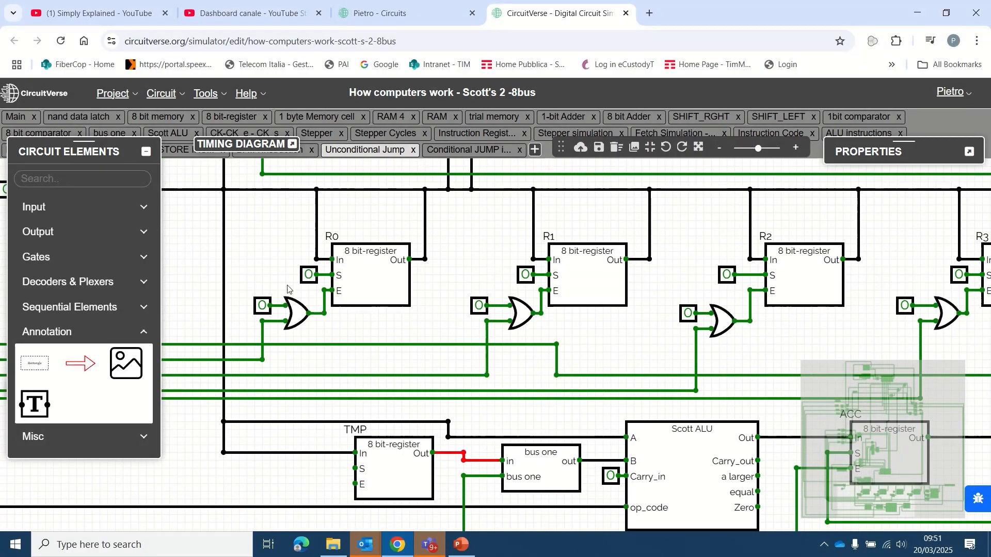
left_click_drag(200, 294, 456, 313)
left_click_drag(248, 272, 320, 430)
left_click(287, 364)
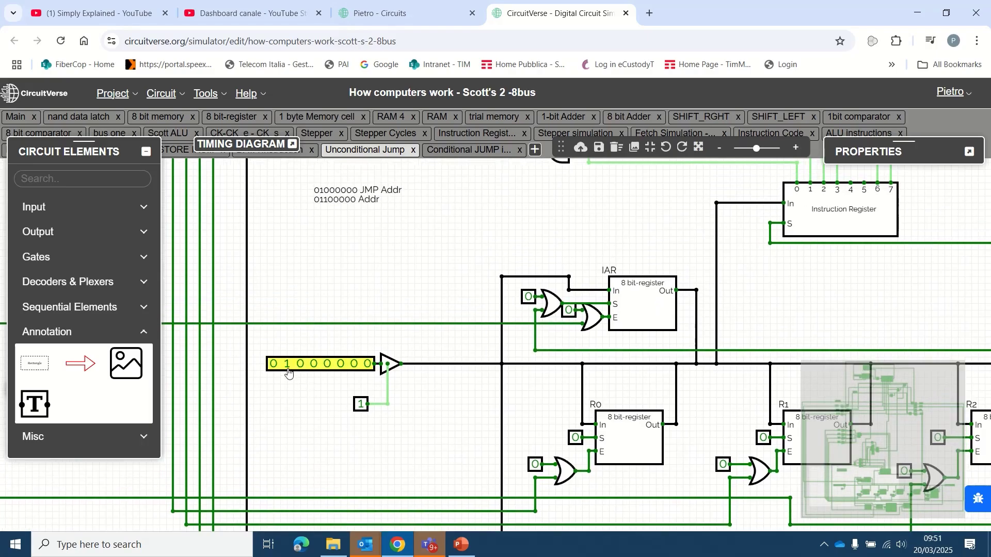
left_click(366, 370)
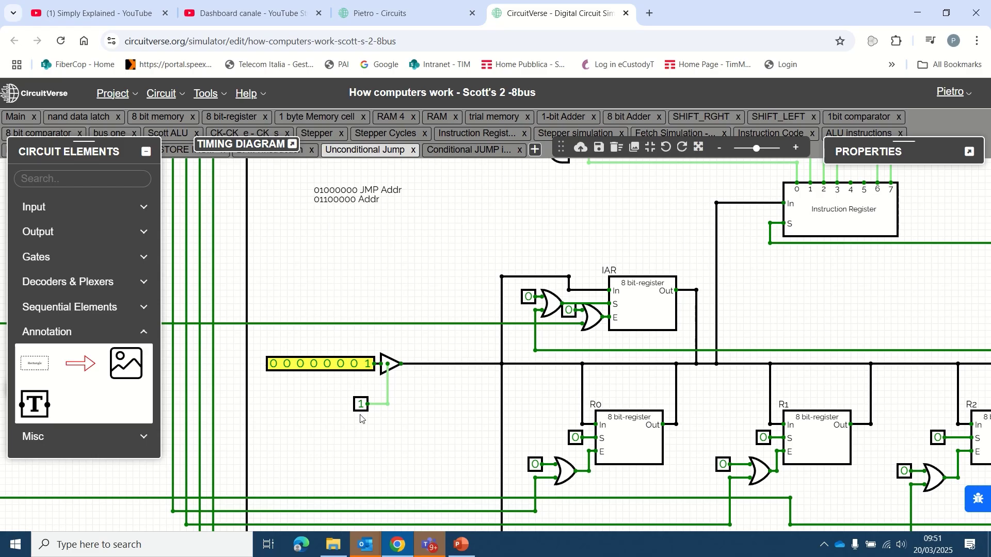
Step: Pulse the RAM's S_mar input to load the address 00000001 into the memory address register
left_click_drag(828, 493, 461, 440)
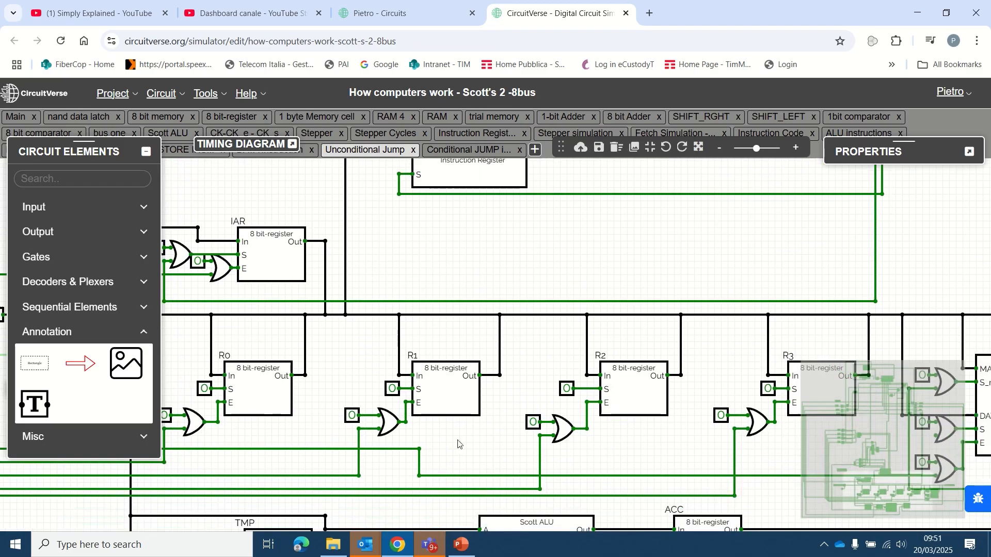
left_click_drag(756, 459, 486, 433)
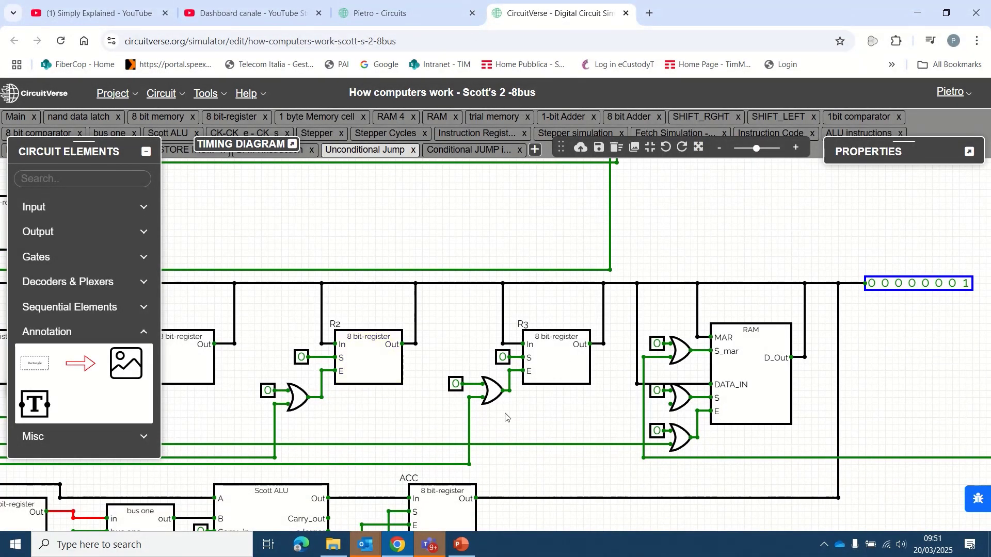
left_click(657, 344)
left_click(657, 344)
Step: Set the 8-bit bus input to the jump address 01100000
left_click_drag(259, 422, 581, 420)
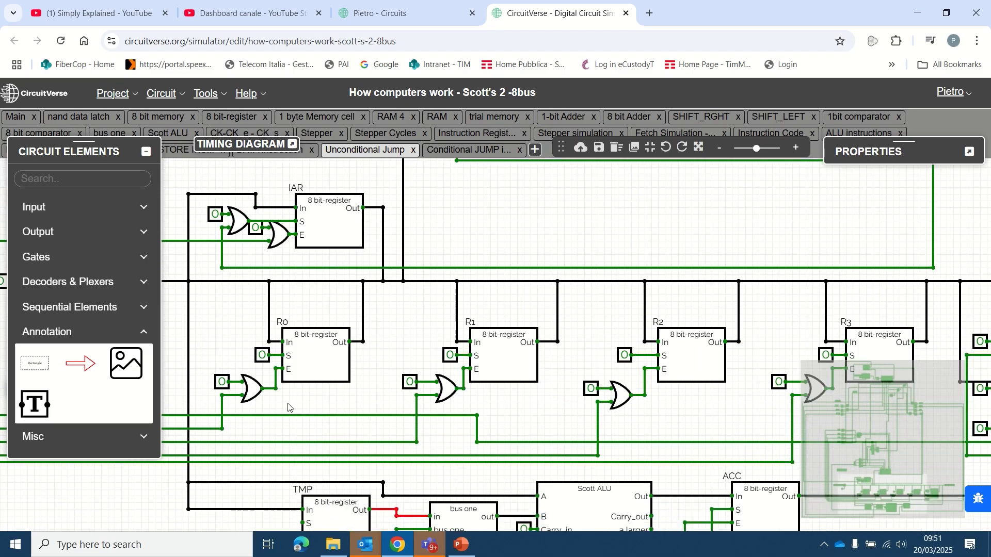
left_click_drag(289, 405, 562, 408)
left_click_drag(324, 361, 350, 417)
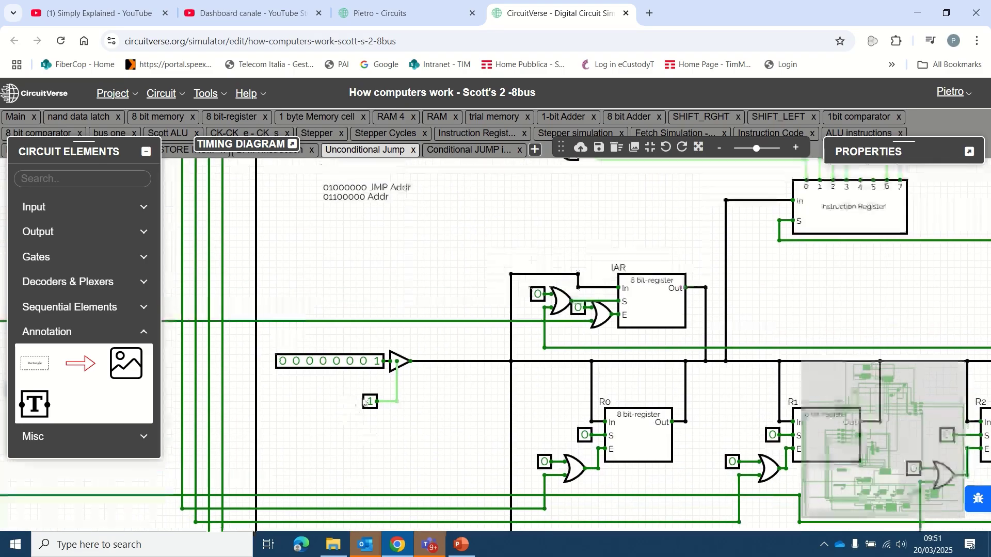
left_click(296, 367)
left_click(309, 367)
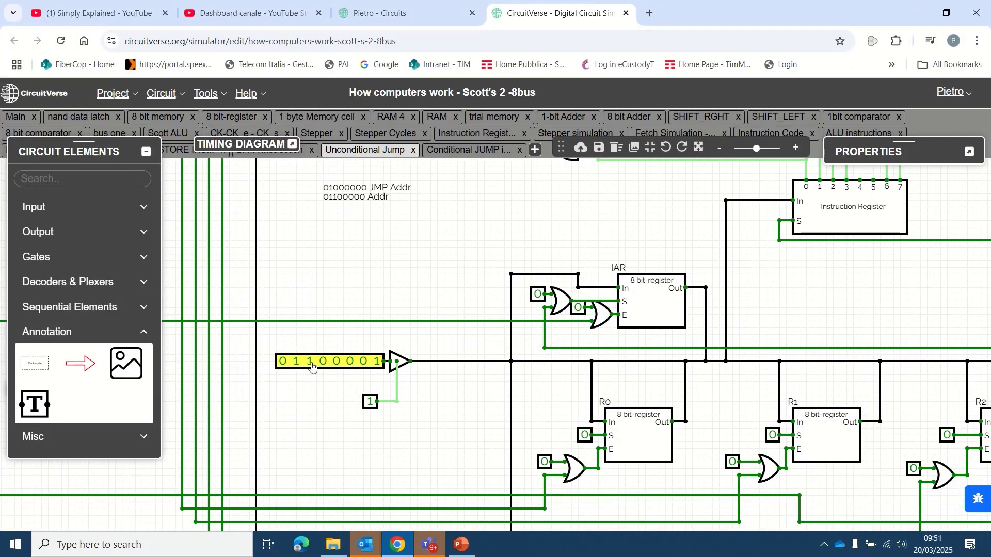
left_click(378, 364)
Step: Pulse the RAM's set input to store the jump address in the second memory location
left_click_drag(848, 499, 393, 412)
left_click_drag(739, 411, 475, 411)
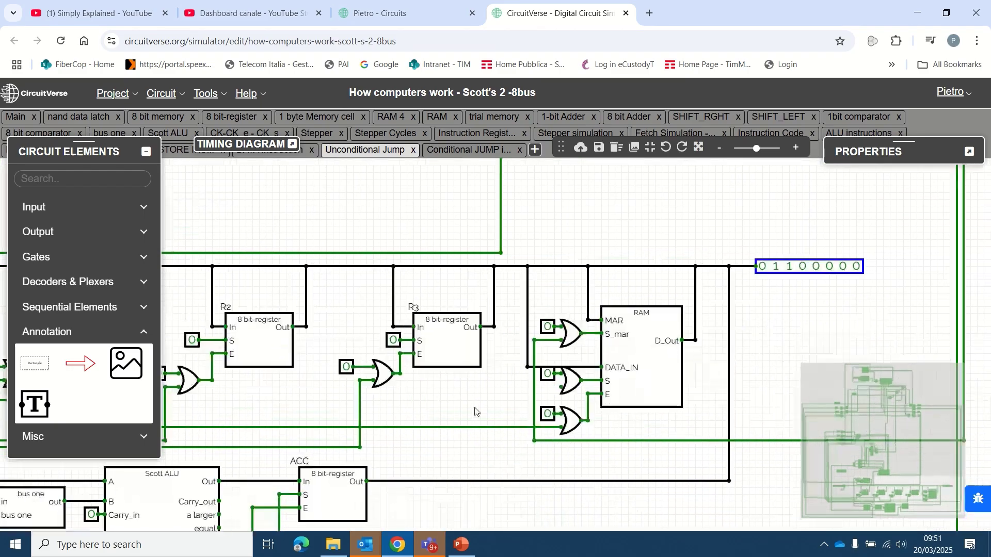
left_click(547, 379)
left_click(548, 379)
Step: Disconnect the 8-bit input from the bus by switching its tri-state buffer's enable to 0
left_click_drag(268, 405, 593, 398)
left_click_drag(270, 373, 626, 422)
left_click(294, 346)
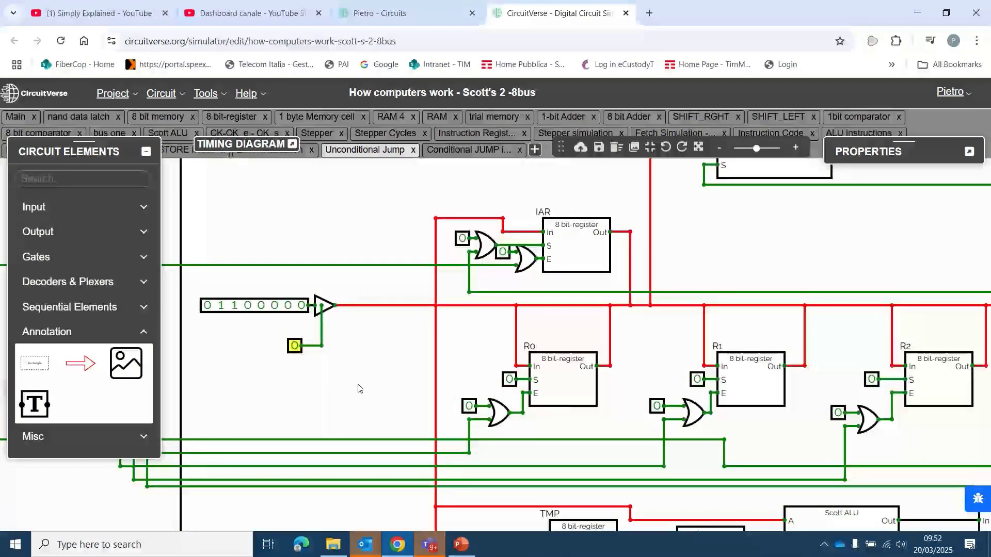
Step: Run the stepper simulation for the JMP Addr instruction using the Stepper Cycles reset input
left_click_drag(283, 167, 298, 231)
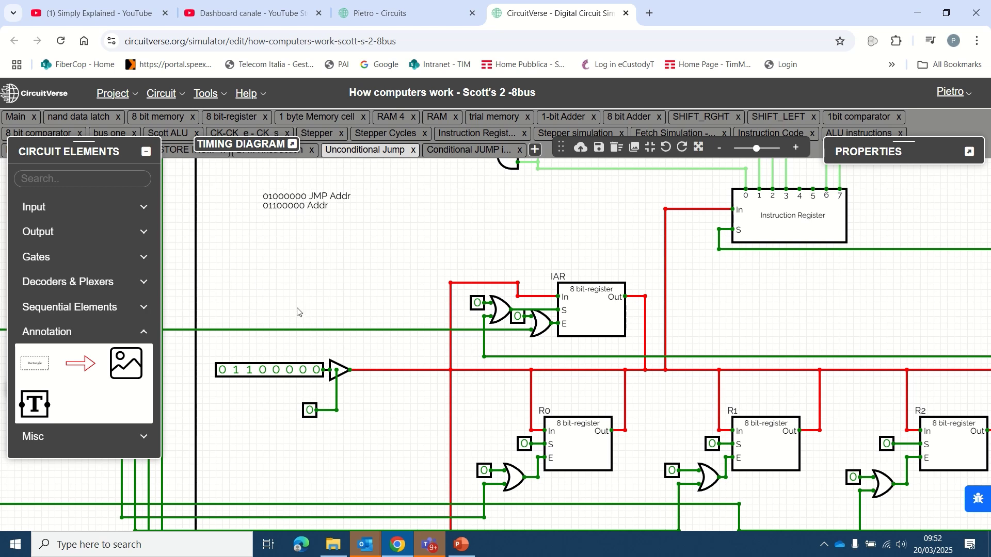
scroll(711, 315, "down", 3)
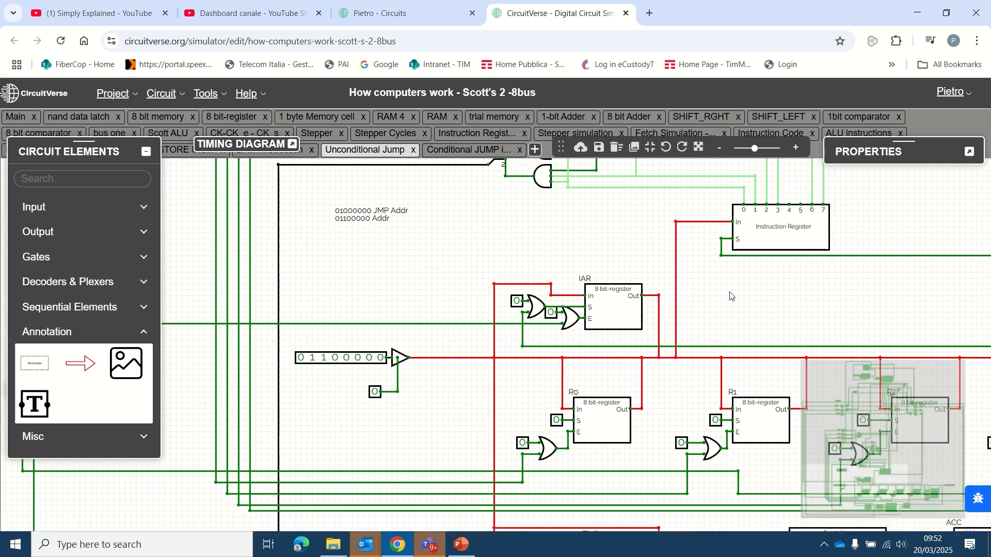
left_click_drag(861, 222, 762, 357)
left_click_drag(822, 227, 754, 385)
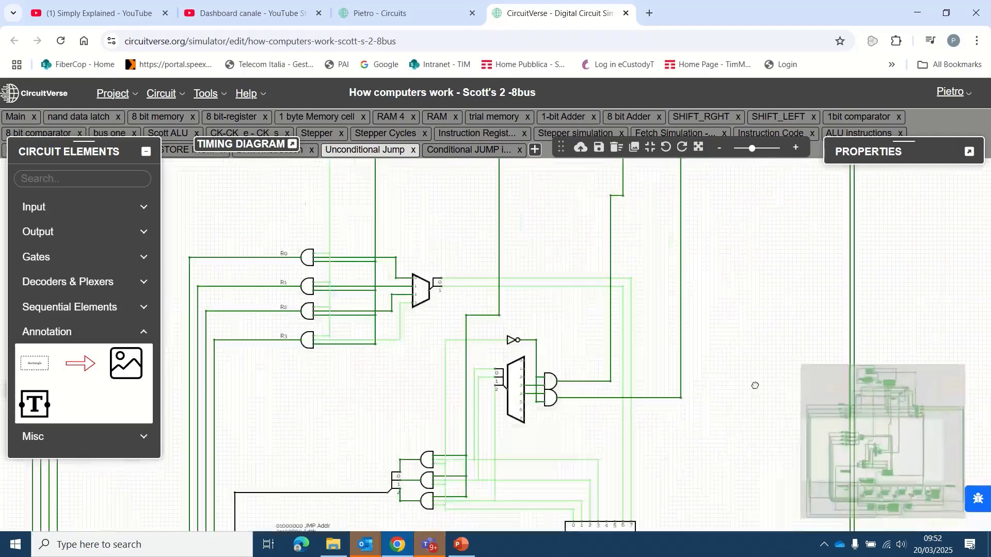
left_click_drag(726, 221, 716, 394)
left_click_drag(549, 205, 555, 343)
left_click_drag(443, 212, 449, 305)
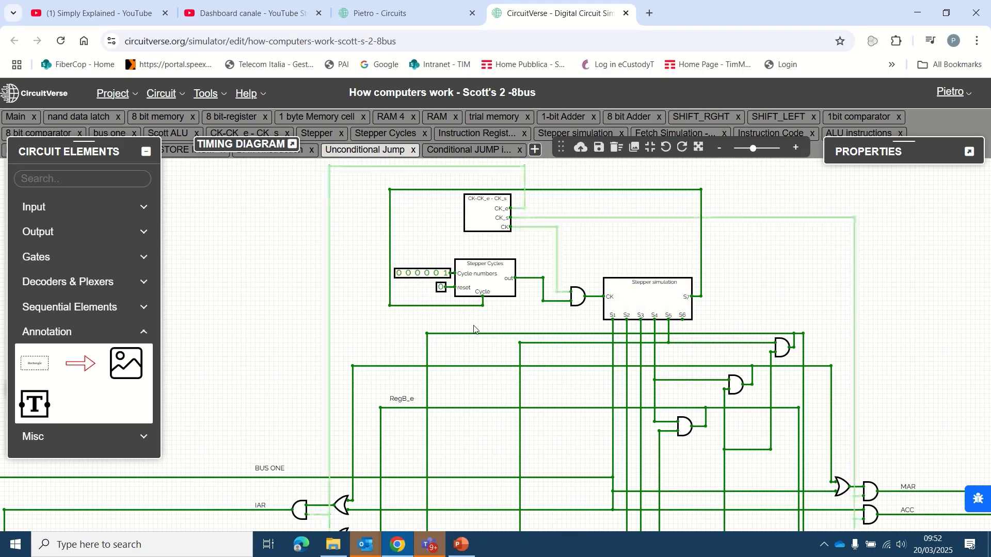
left_click(441, 287)
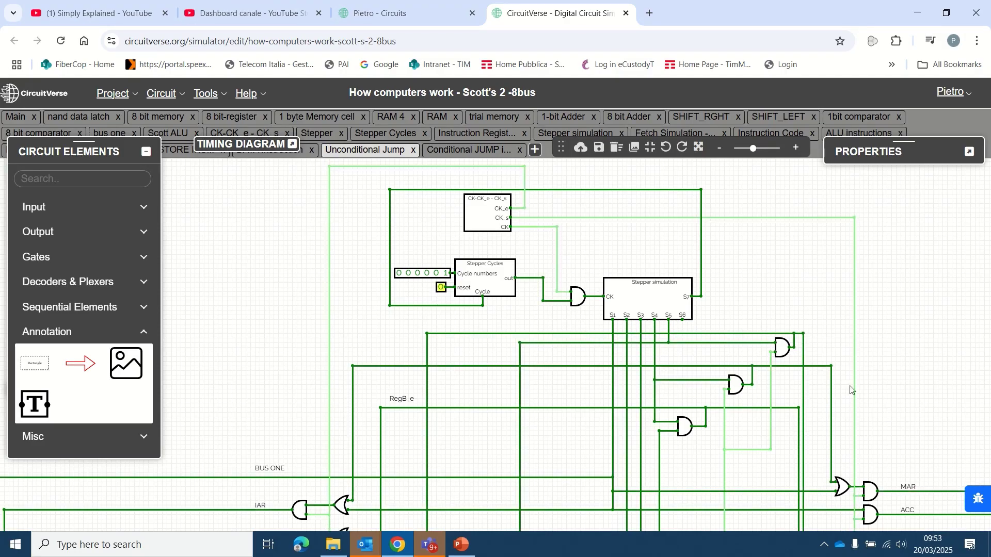
Step: Enable the IAR's output onto the bus to check the address loaded by the JMP Addr instruction
left_click_drag(894, 427, 875, 271)
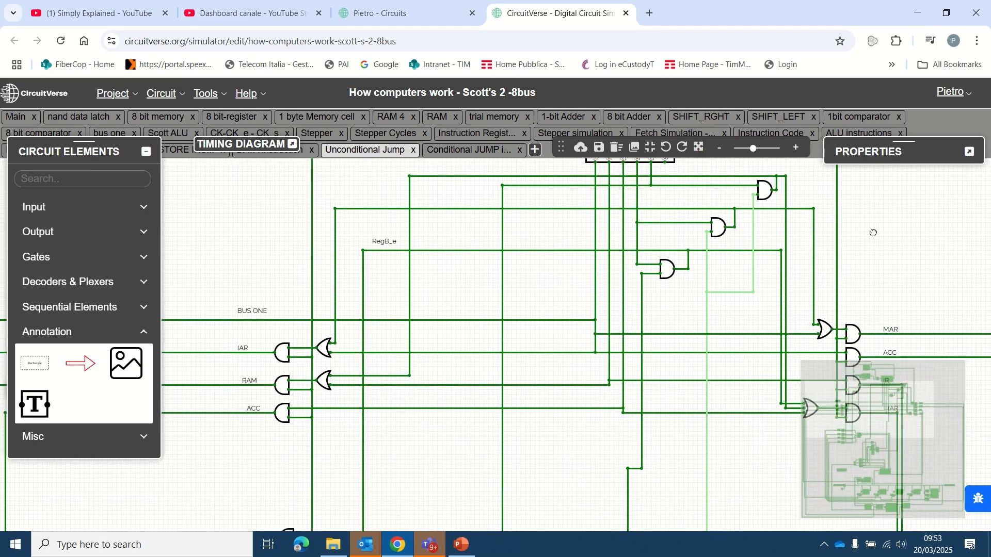
left_click_drag(752, 465, 686, 287)
left_click_drag(635, 456, 669, 274)
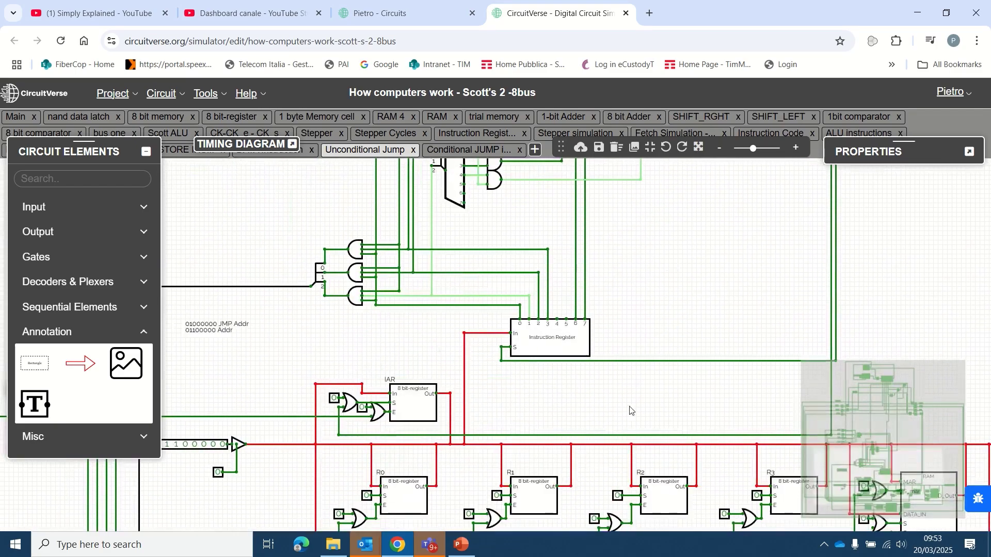
left_click_drag(577, 411, 499, 256)
scroll(594, 235, "down", 3)
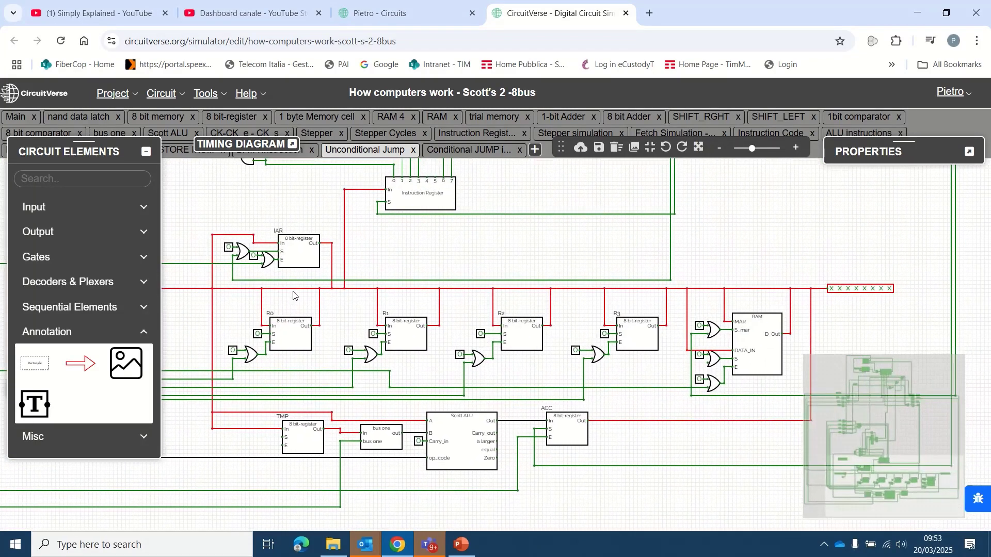
left_click(253, 258)
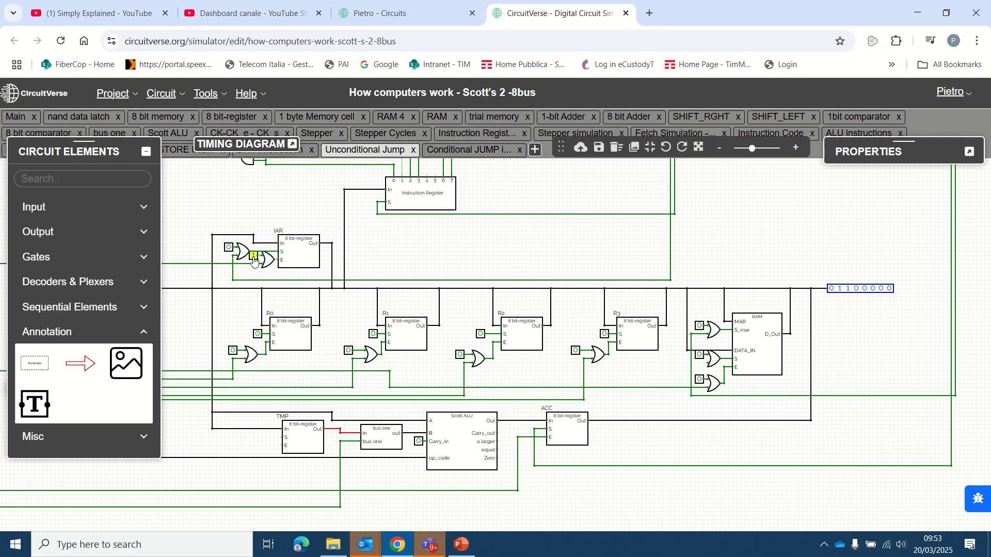